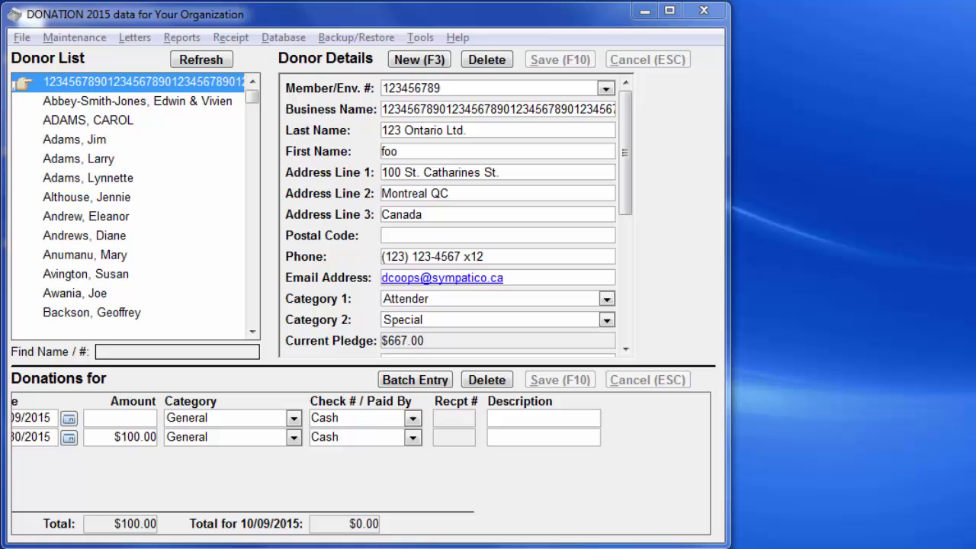
# Run the donations summary by category report for 09/01/2015 to 09/30/2015
pyautogui.click(181, 38)
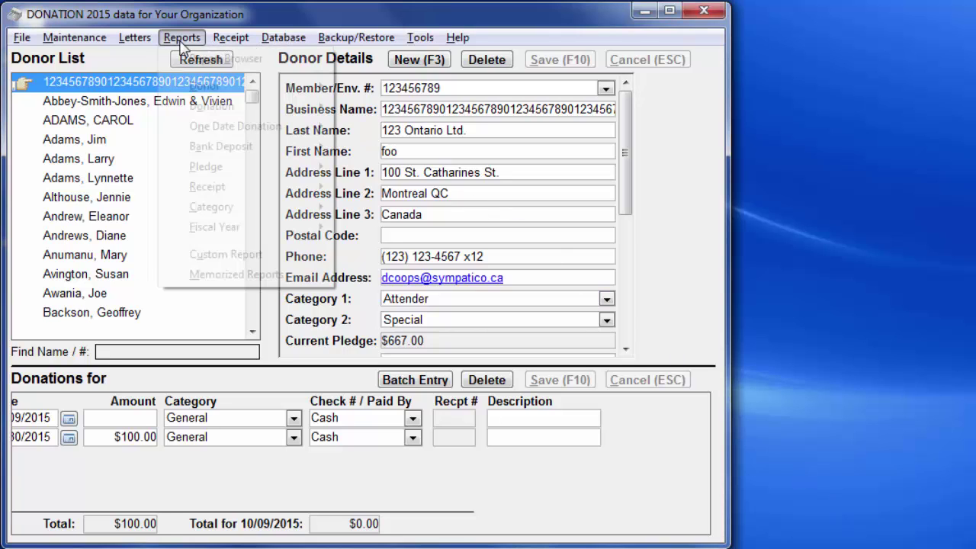
pyautogui.moveTo(238, 106)
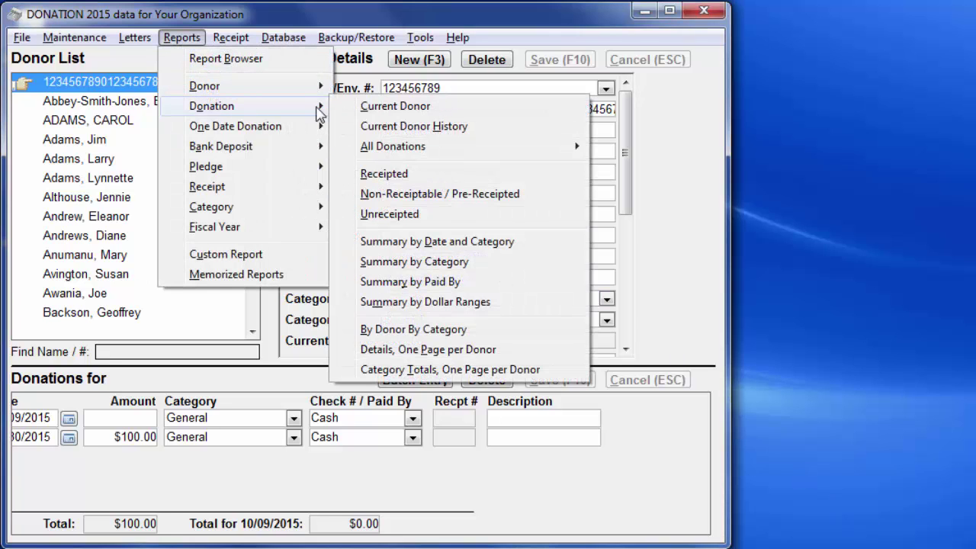
pyautogui.click(436, 261)
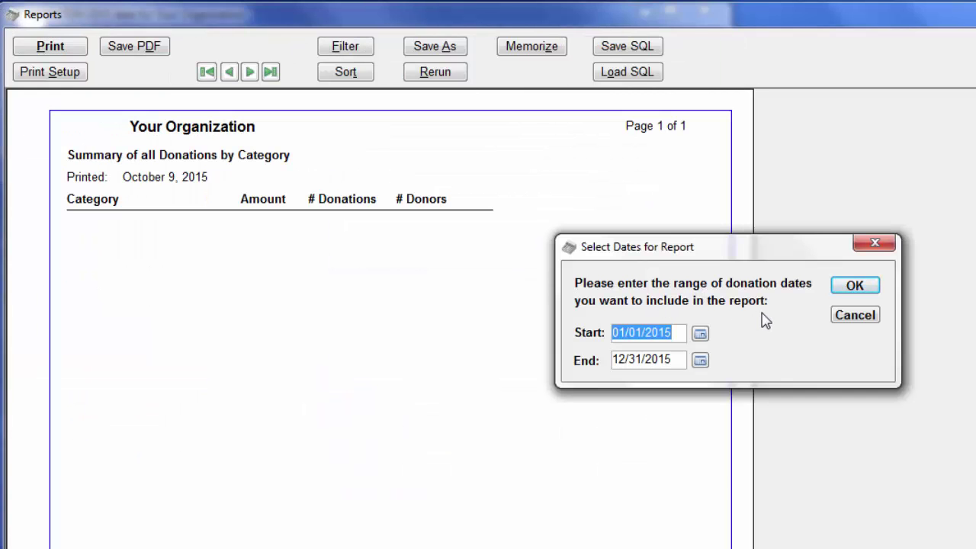
pyautogui.write('09/01/2015')
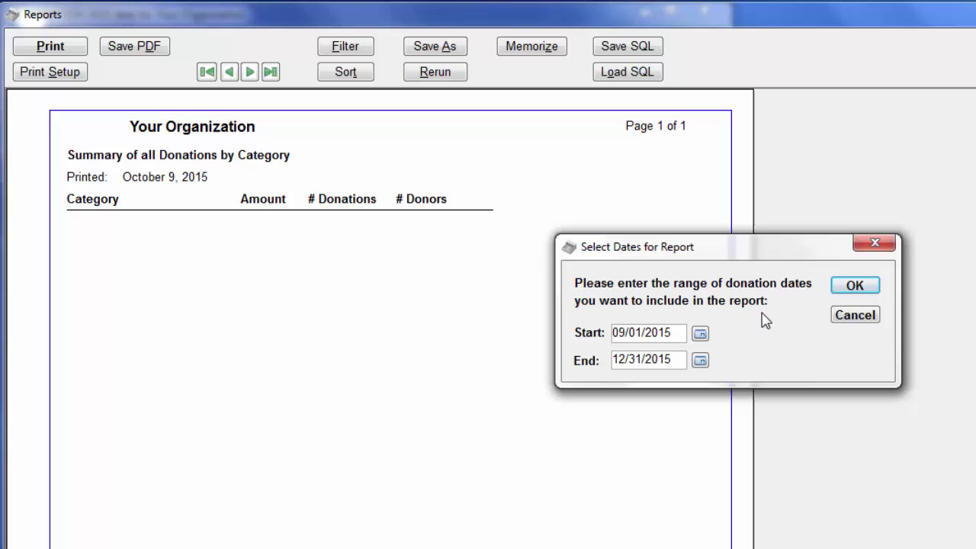
pyautogui.press('Tab')
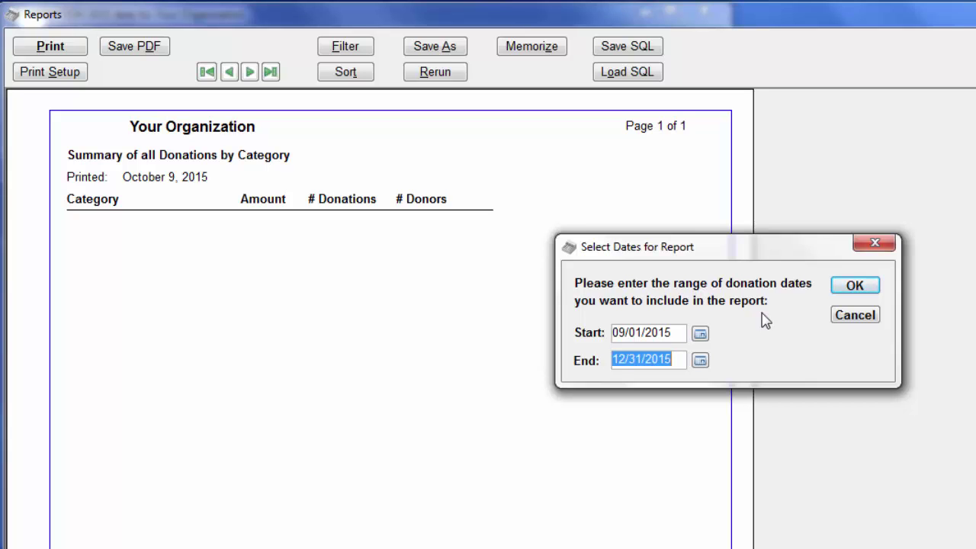
pyautogui.write('09/30/2015')
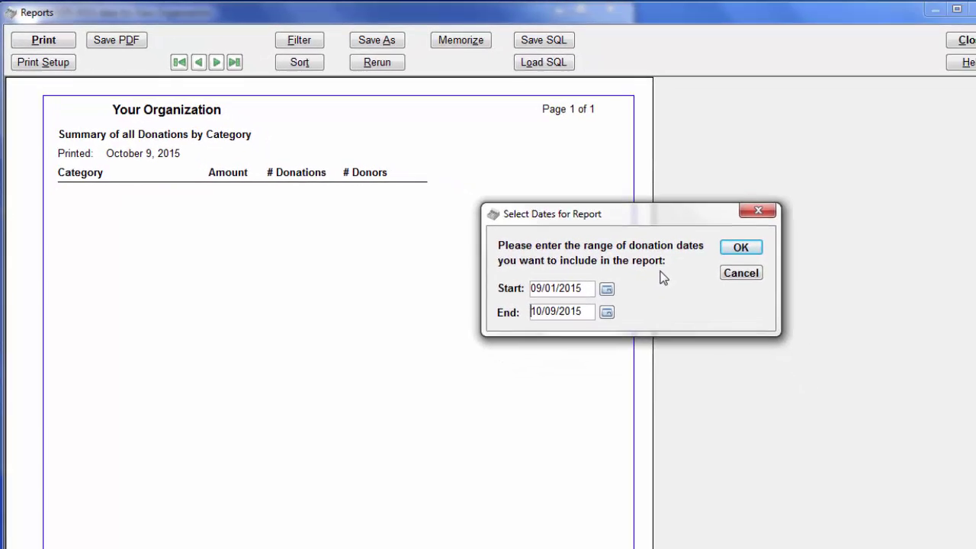
pyautogui.press('Return')
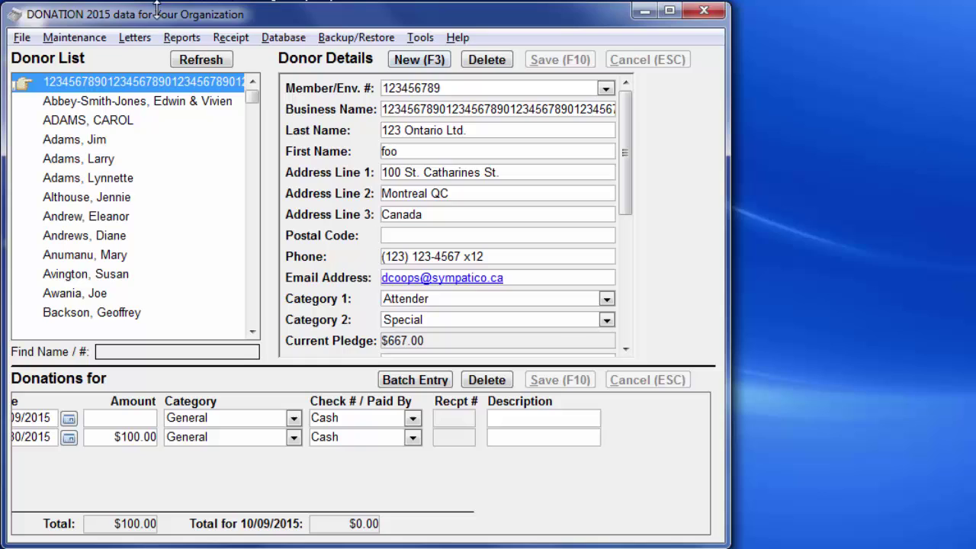
# Set bank deposits to For Intuit QuickBooks with Use Classes as well as Accounts ticked
pyautogui.click(91, 38)
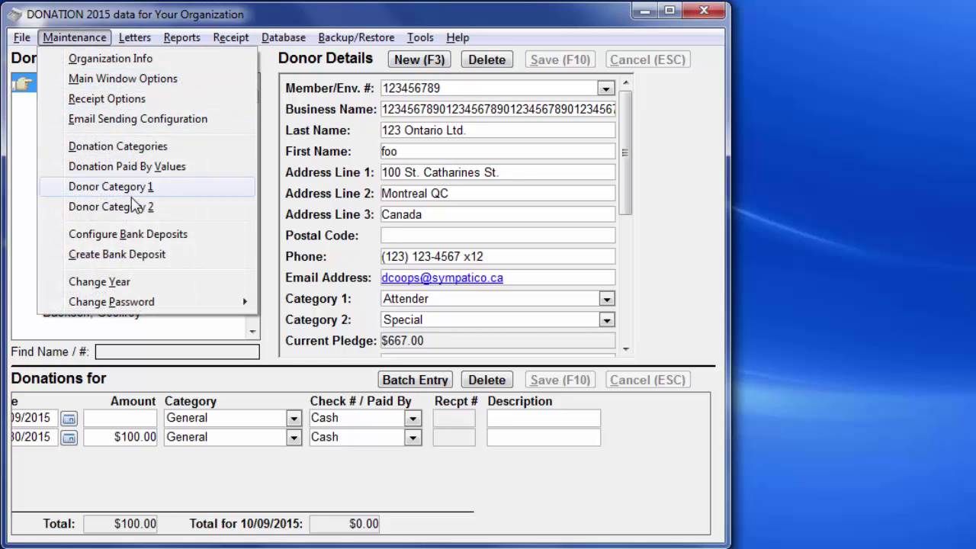
pyautogui.click(158, 234)
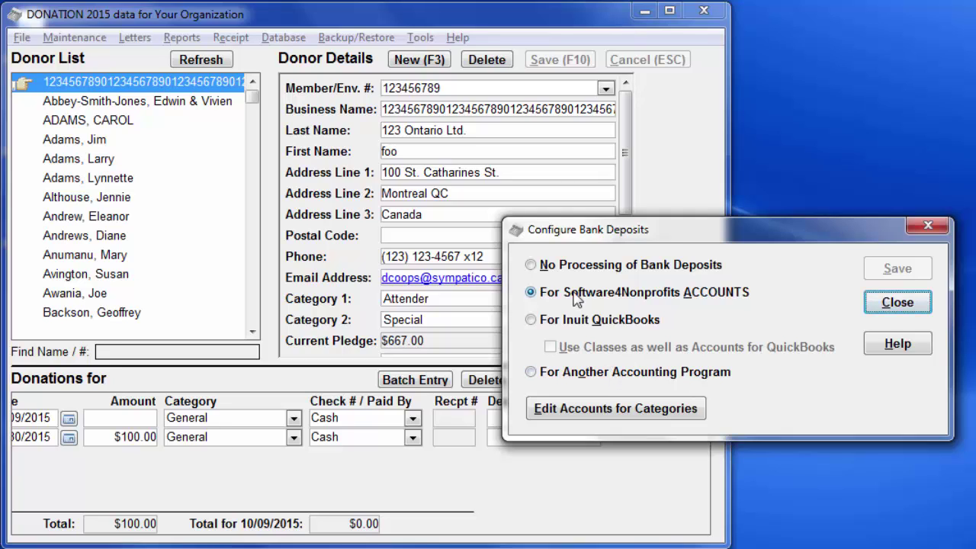
pyautogui.click(587, 321)
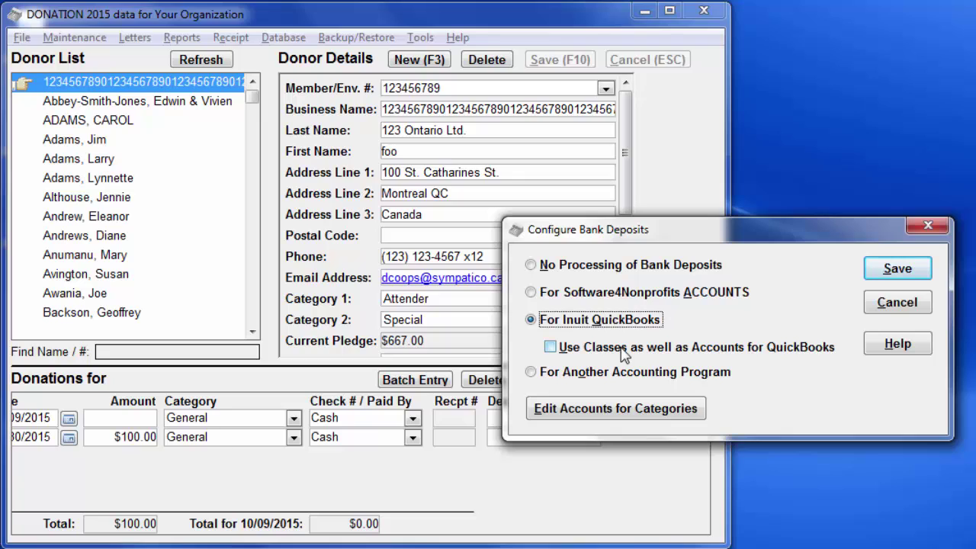
pyautogui.click(623, 353)
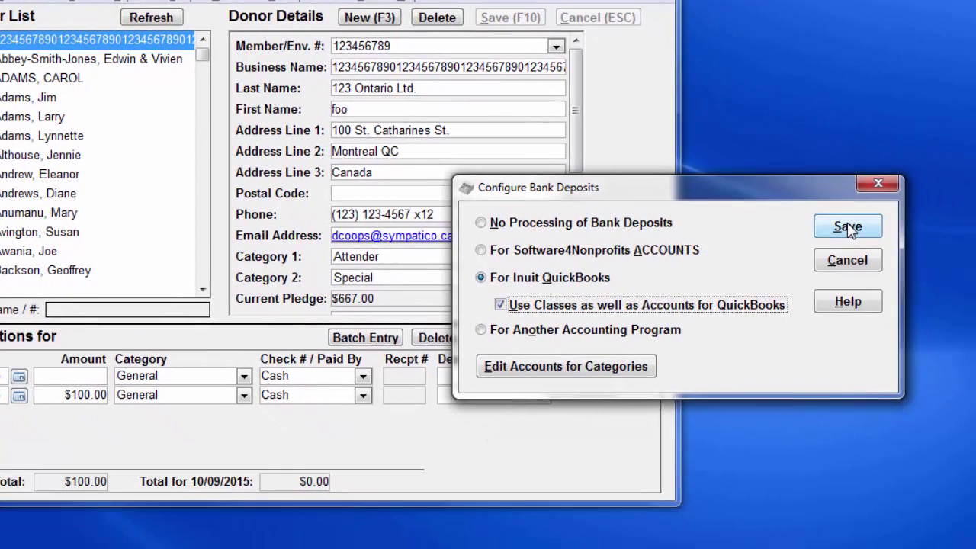
# Save the QuickBooks deposit setting and acknowledge the follow-up messages
pyautogui.click(897, 268)
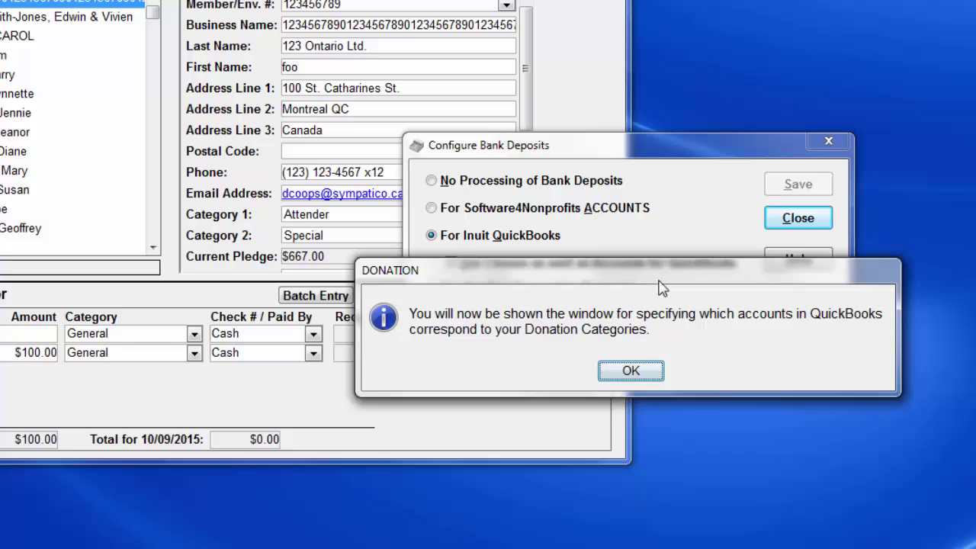
pyautogui.moveTo(660, 279); pyautogui.dragTo(664, 374)
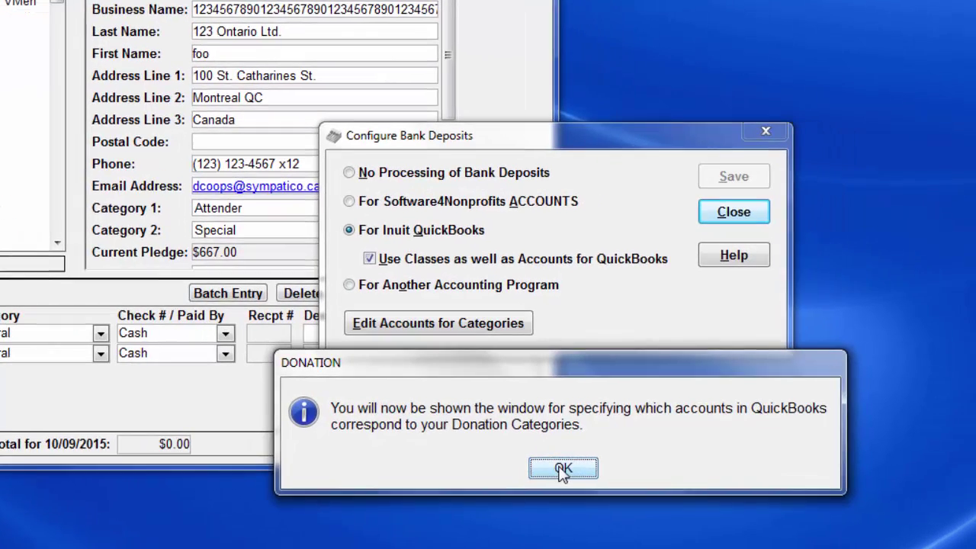
pyautogui.click(630, 464)
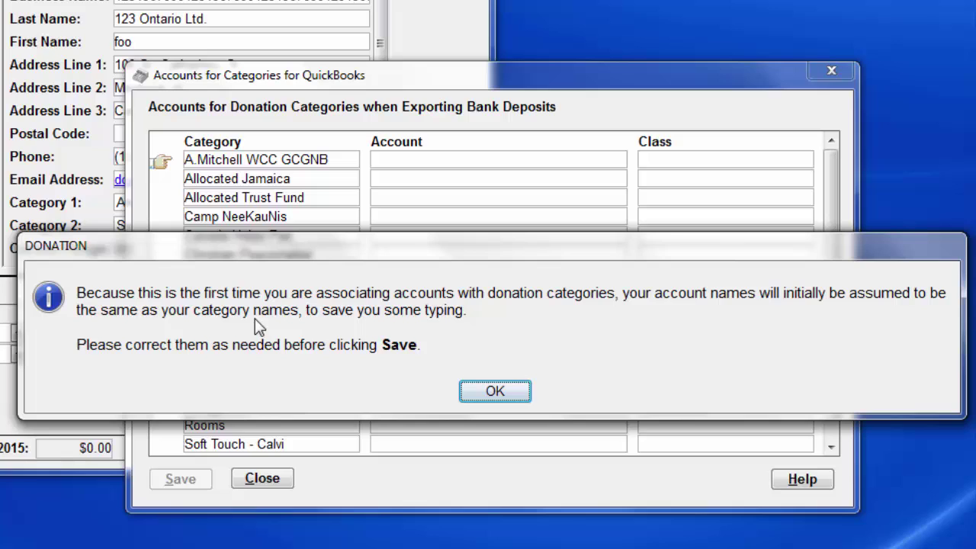
pyautogui.click(500, 387)
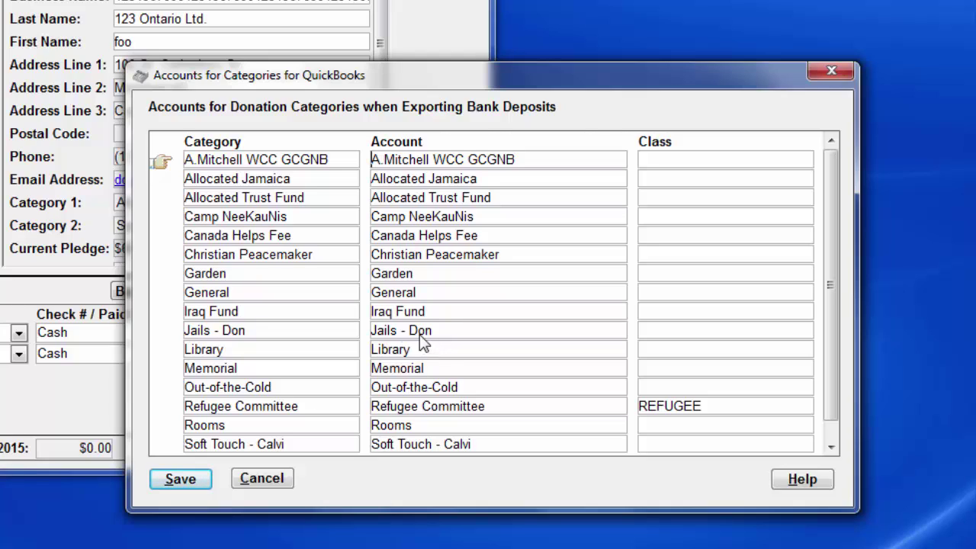
# Append 'Donations' to the General, Library and Refugee Committee account names
pyautogui.click(464, 294)
pyautogui.click(464, 294)
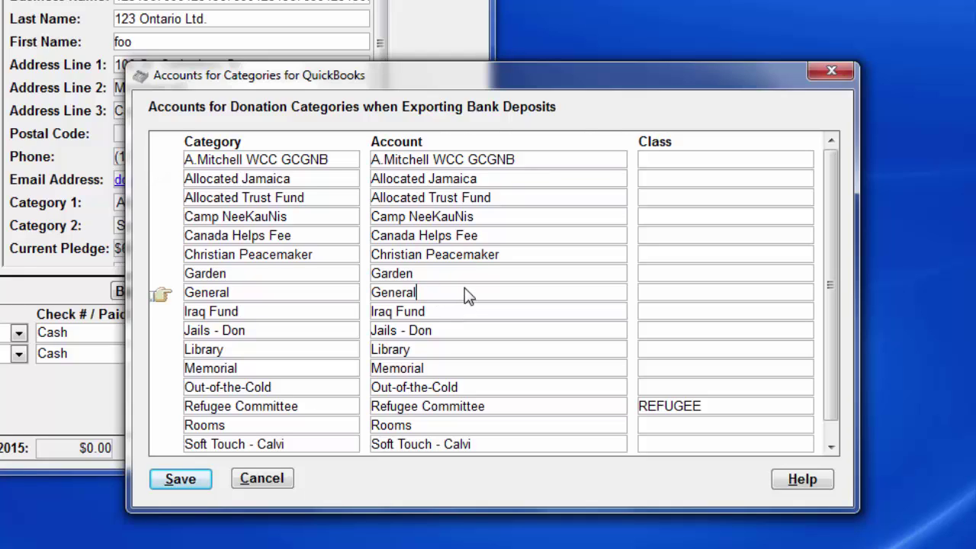
pyautogui.write('Donations')
pyautogui.click(461, 351)
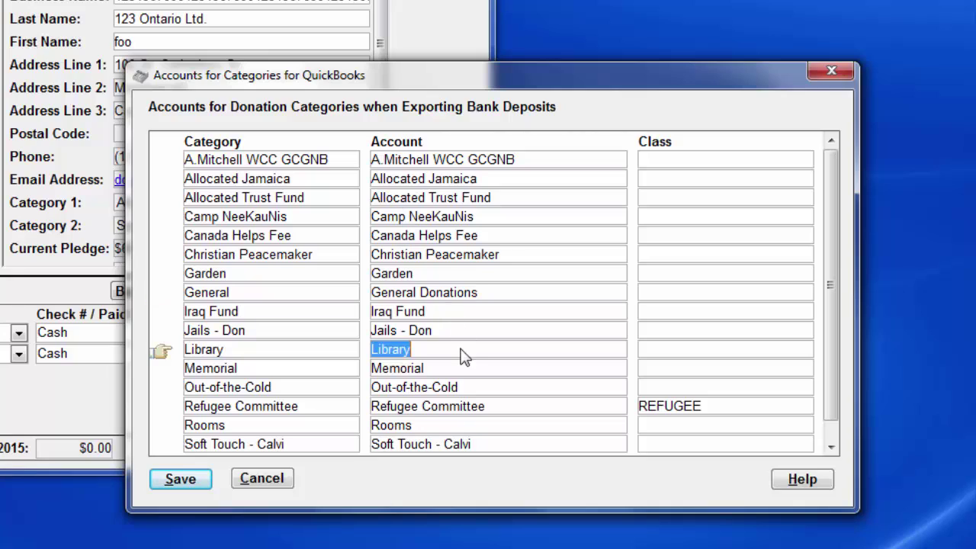
pyautogui.click(465, 356)
pyautogui.write('DONATION')
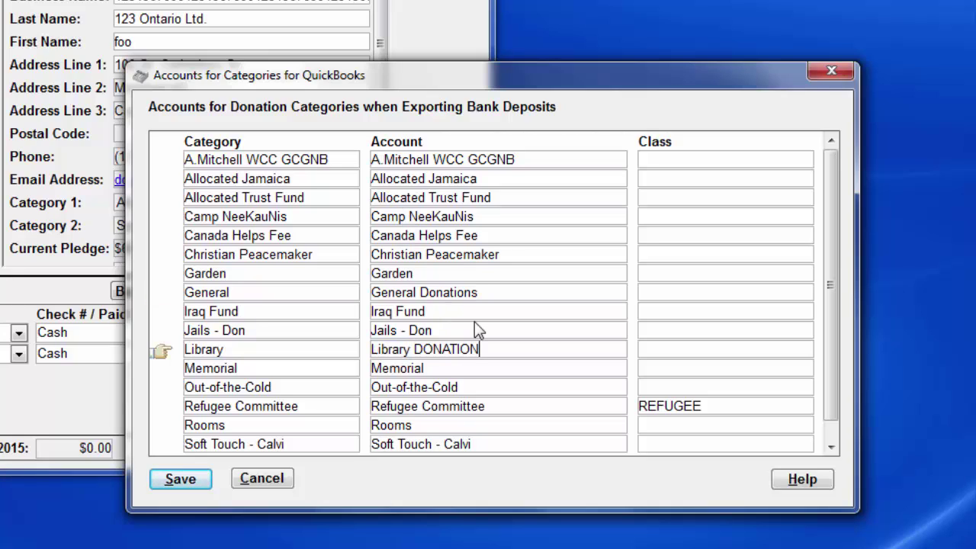
pyautogui.press('BackSpace')
pyautogui.press('BackSpace')
pyautogui.press('BackSpace')
pyautogui.press('BackSpace')
pyautogui.press('BackSpace')
pyautogui.press('BackSpace')
pyautogui.press('BackSpace')
pyautogui.write('onations')
pyautogui.click(528, 406)
pyautogui.click(529, 406)
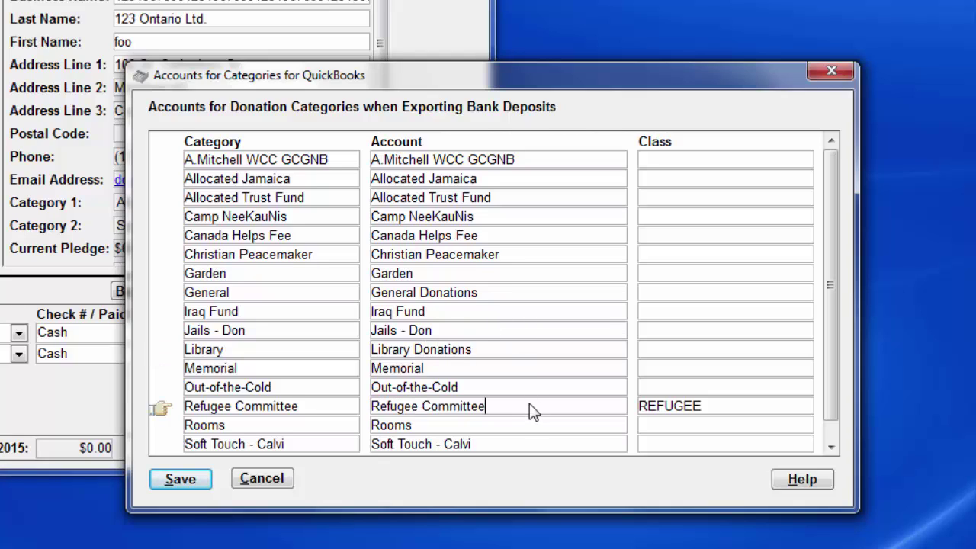
pyautogui.write('Donations')
pyautogui.click(705, 412)
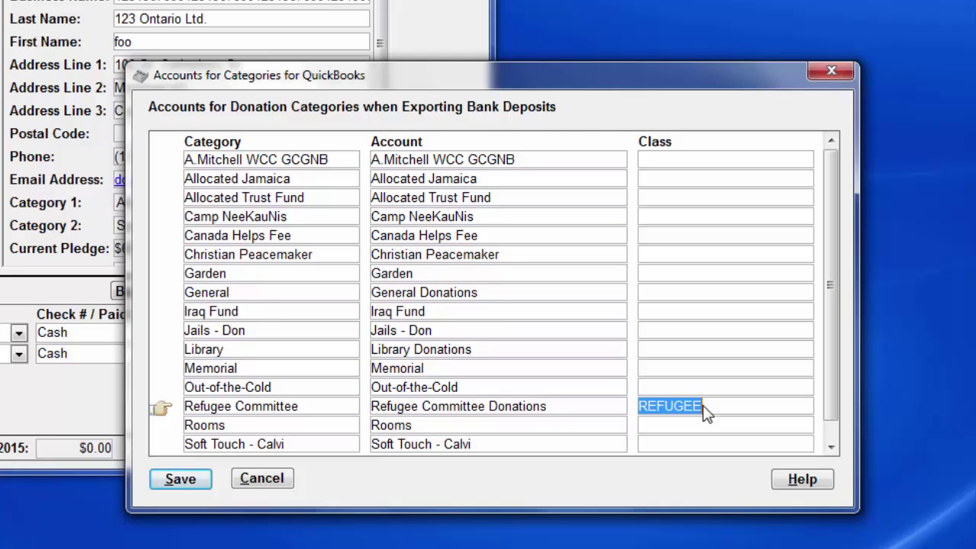
# Save the category mapping, then include Cash (not Credit Card) in bank deposits and save
pyautogui.click(181, 480)
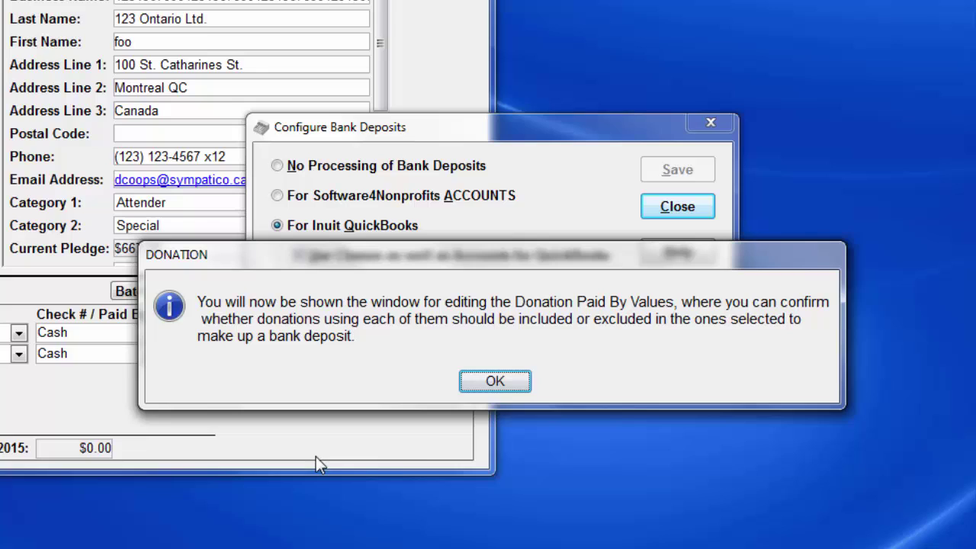
pyautogui.click(500, 382)
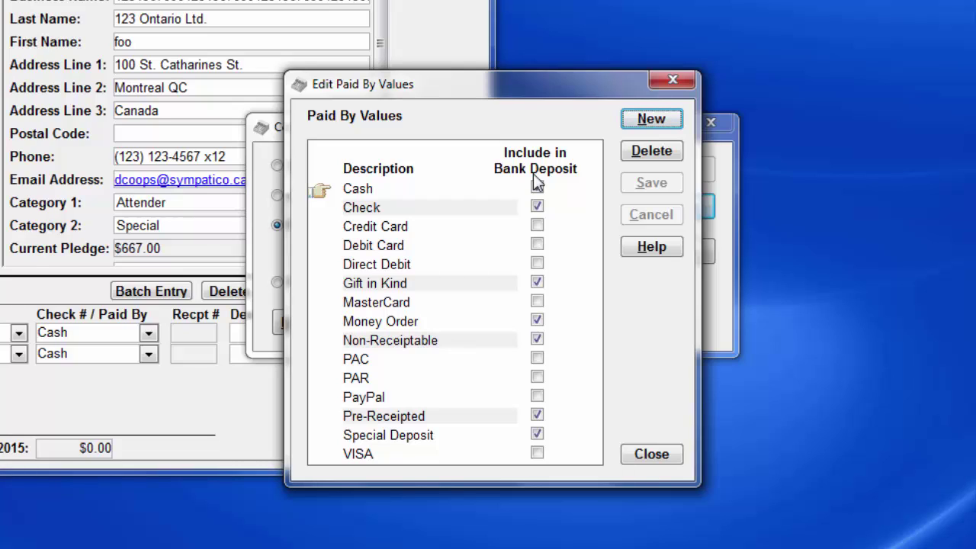
pyautogui.click(536, 187)
pyautogui.click(537, 224)
pyautogui.click(537, 225)
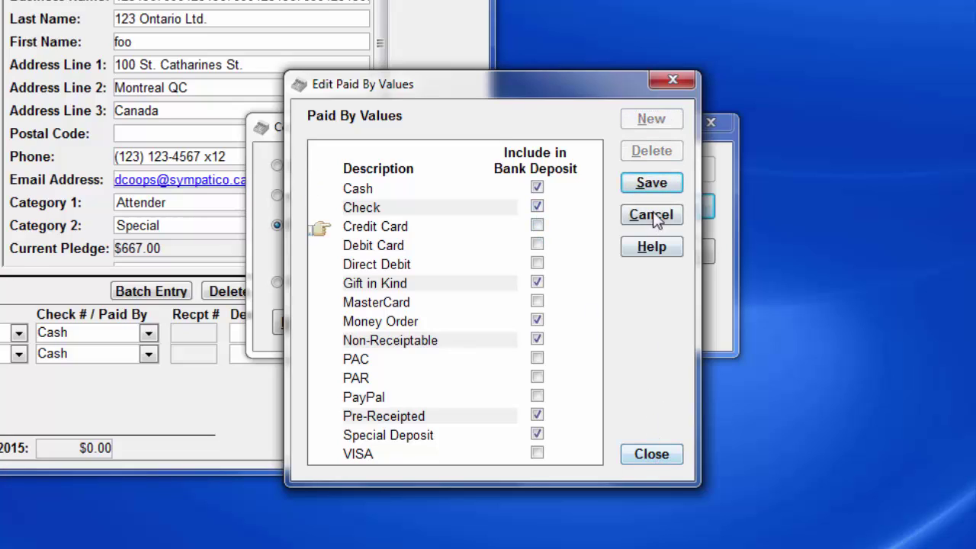
pyautogui.click(650, 184)
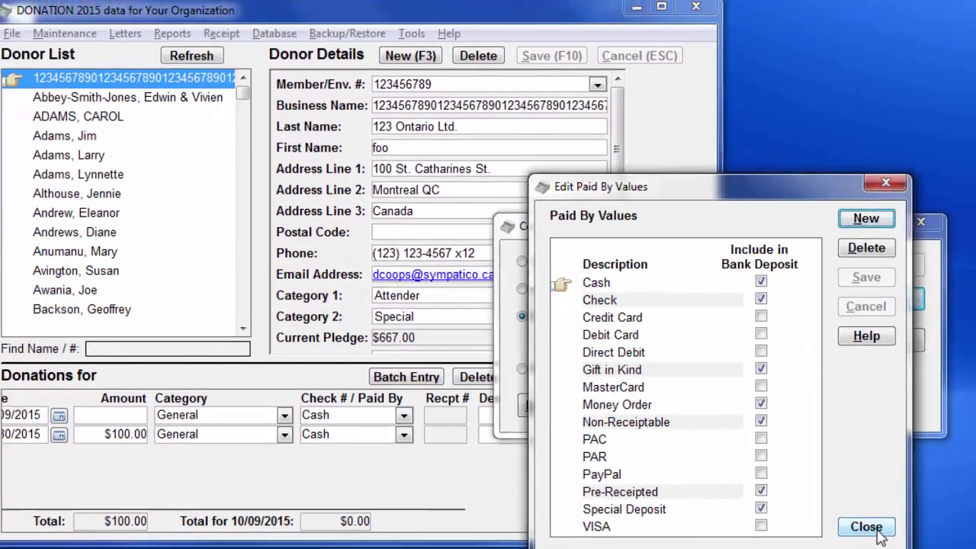
# Create a new bank deposit retrieving donations dated from 9/01/2015 onward
pyautogui.click(754, 488)
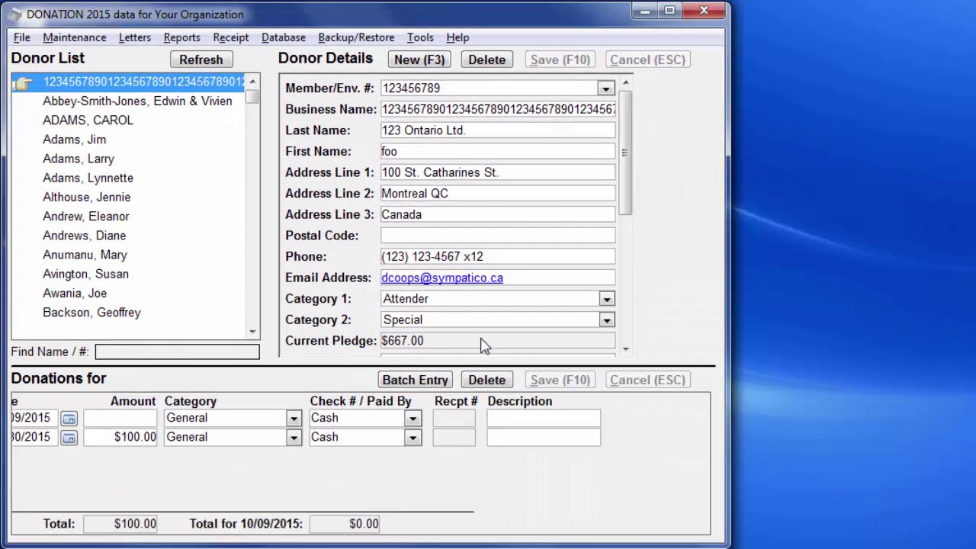
pyautogui.click(87, 45)
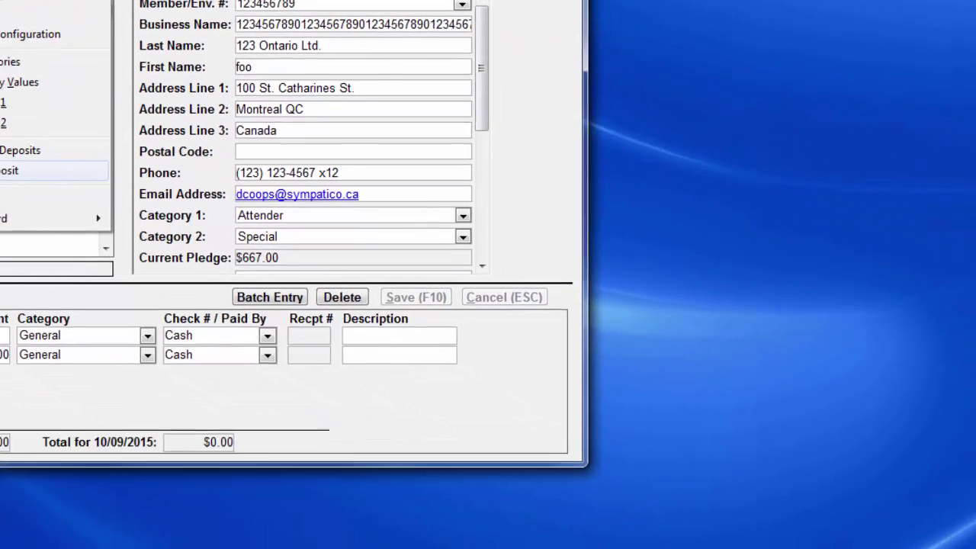
pyautogui.click(88, 228)
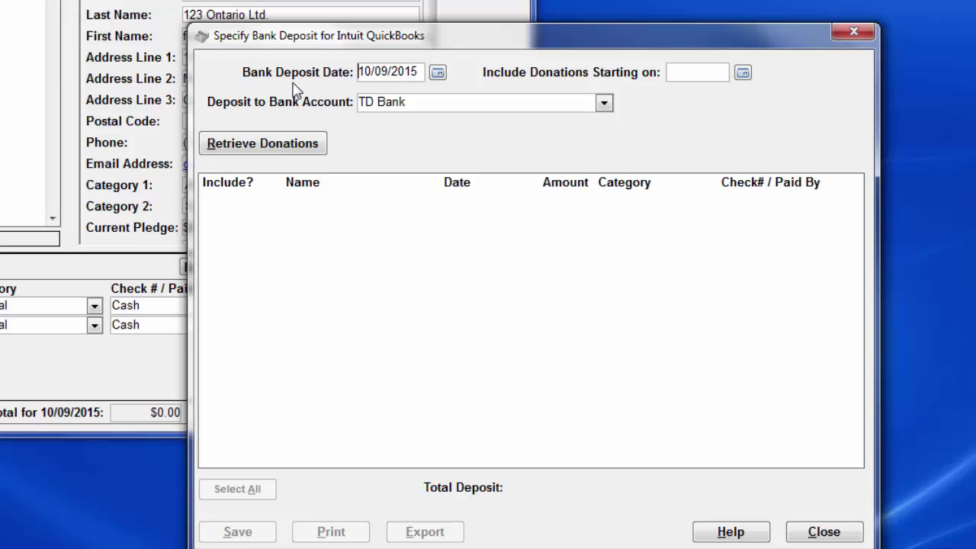
pyautogui.click(689, 80)
pyautogui.click(688, 75)
pyautogui.write('9/01/20')
pyautogui.write('15')
pyautogui.press('Tab')
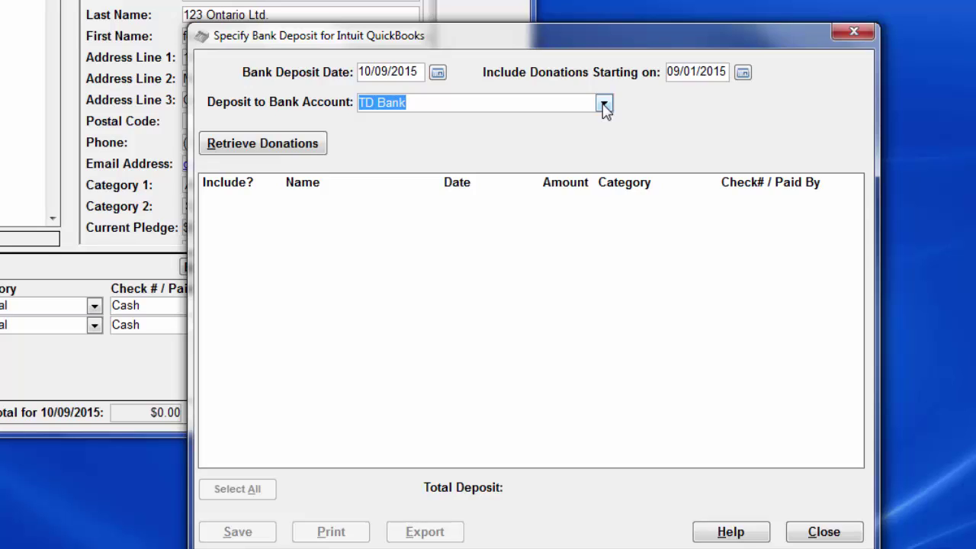
pyautogui.click(295, 150)
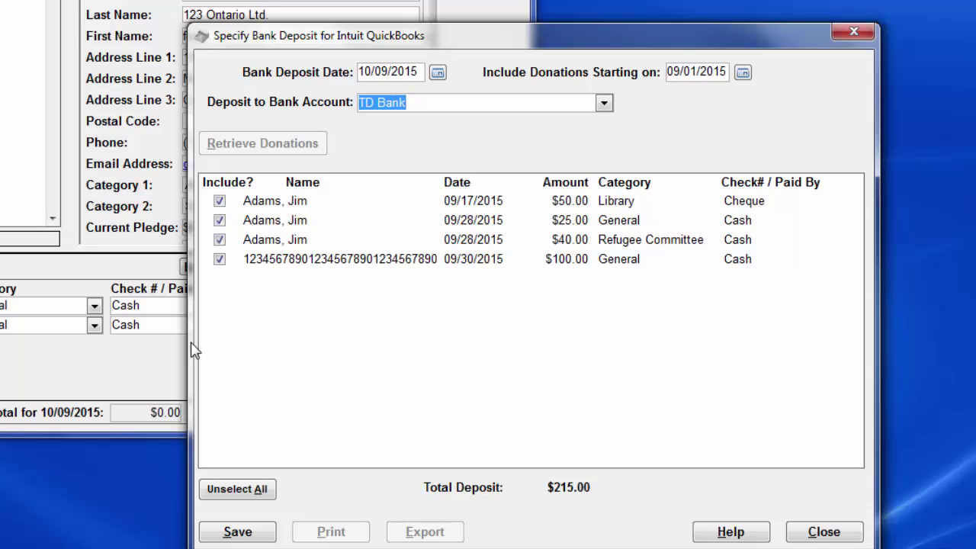
# Keep all four donations included and save the $215.00 TD Bank deposit
pyautogui.click(219, 201)
pyautogui.click(220, 201)
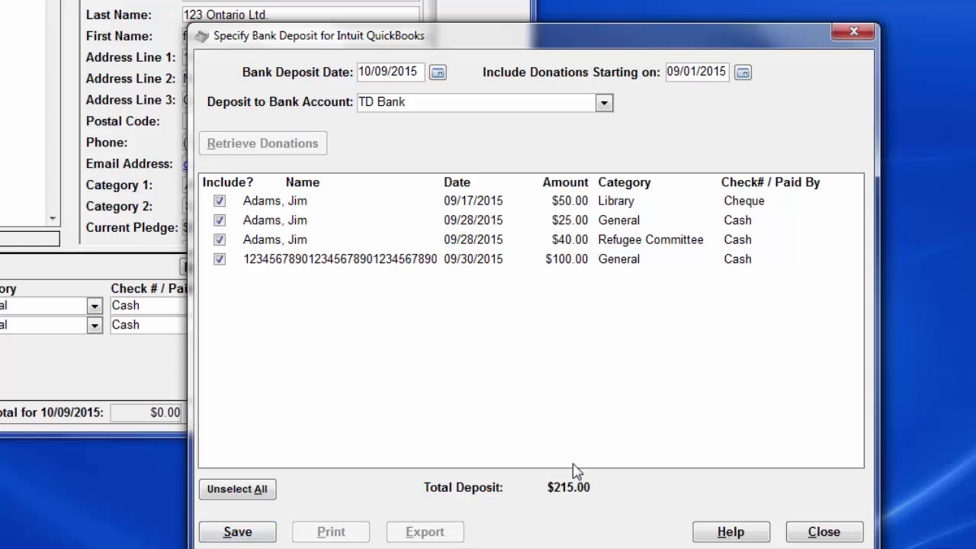
pyautogui.click(266, 530)
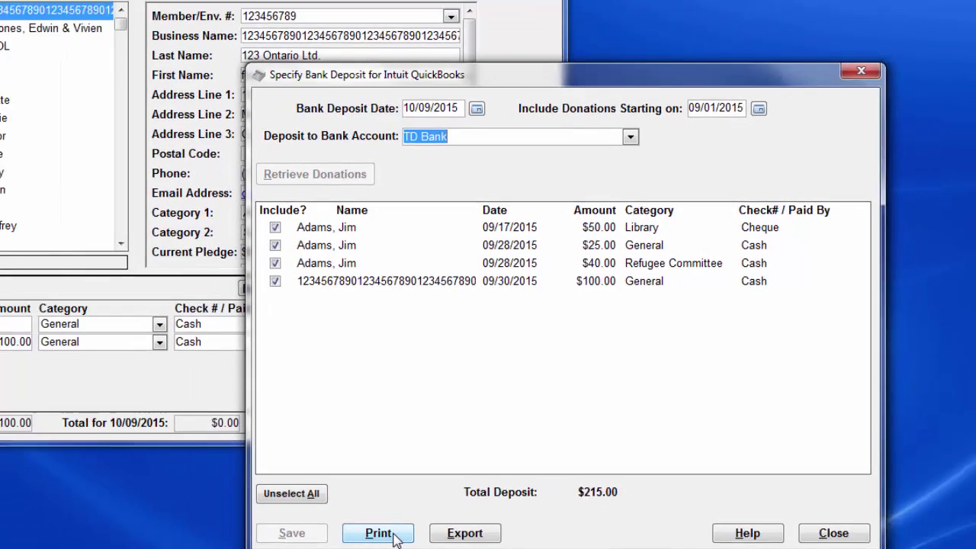
pyautogui.click(345, 534)
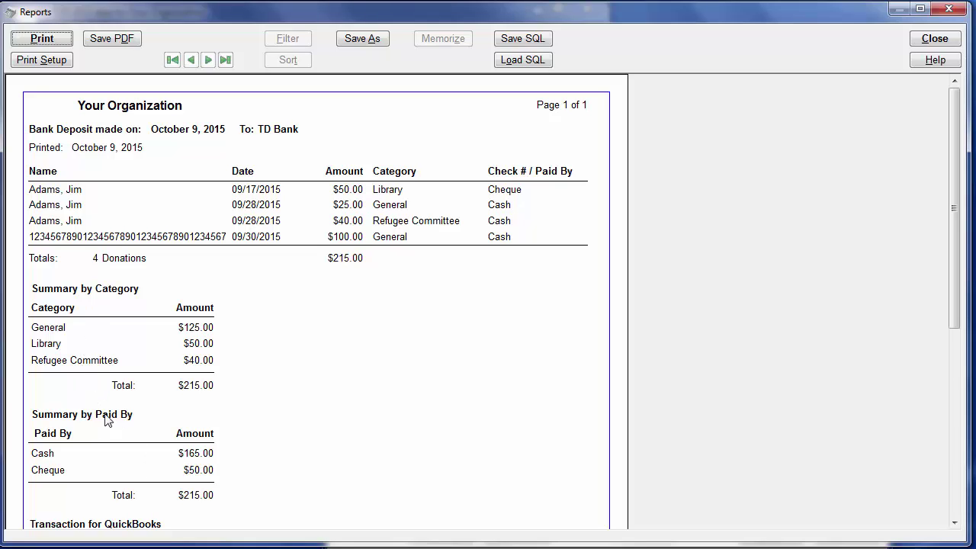
pyautogui.moveTo(958, 237); pyautogui.dragTo(958, 447)
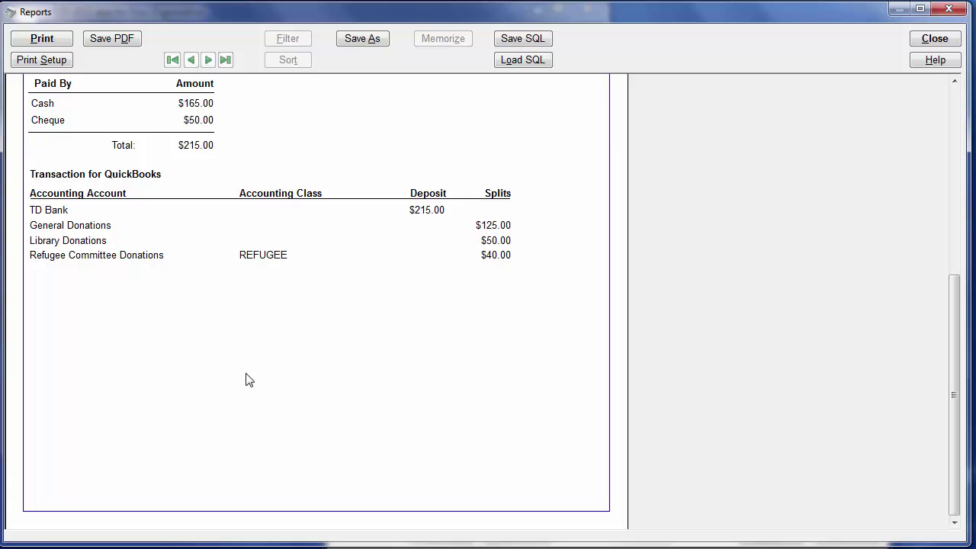
pyautogui.click(942, 39)
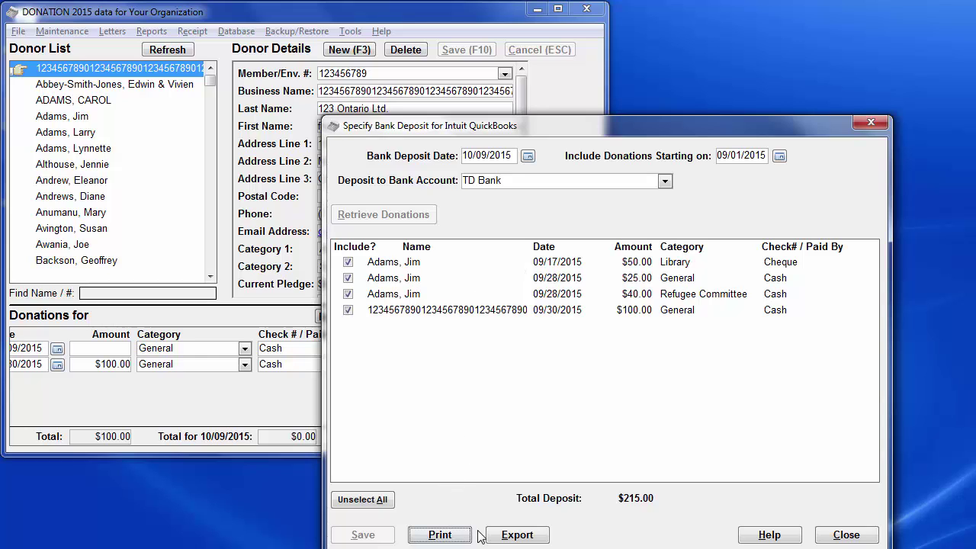
# Export the deposit to BankDeposit-2015-10-09.DB.IIF without e-mailing it
pyautogui.click(523, 536)
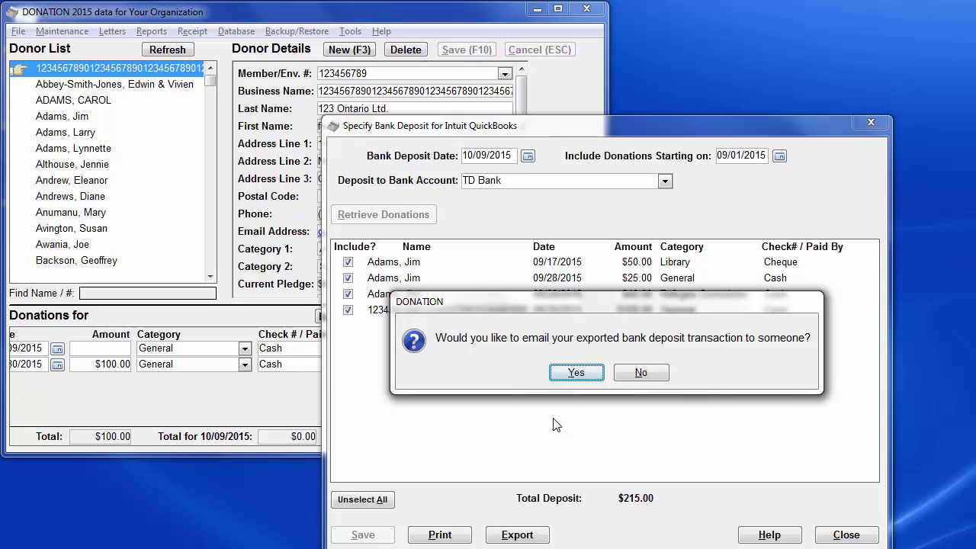
pyautogui.click(641, 372)
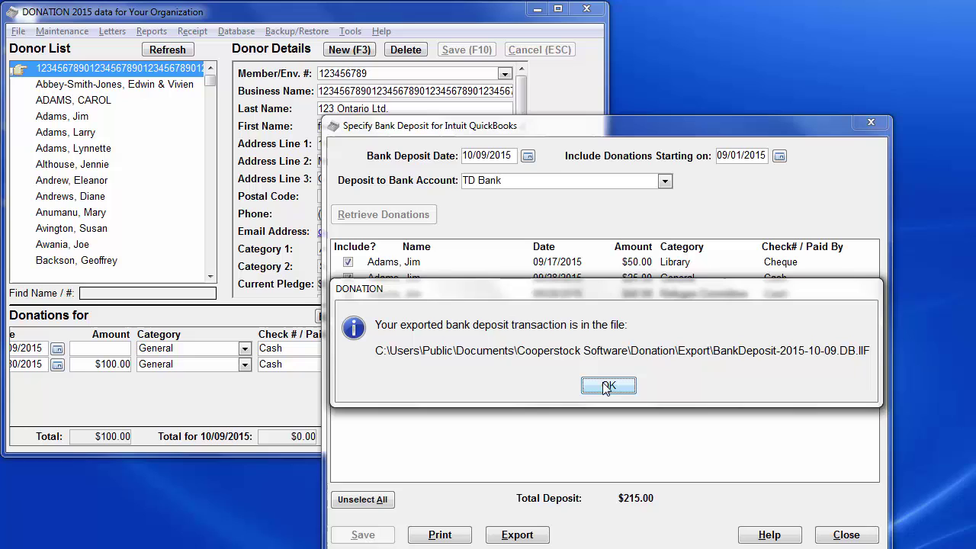
pyautogui.click(607, 386)
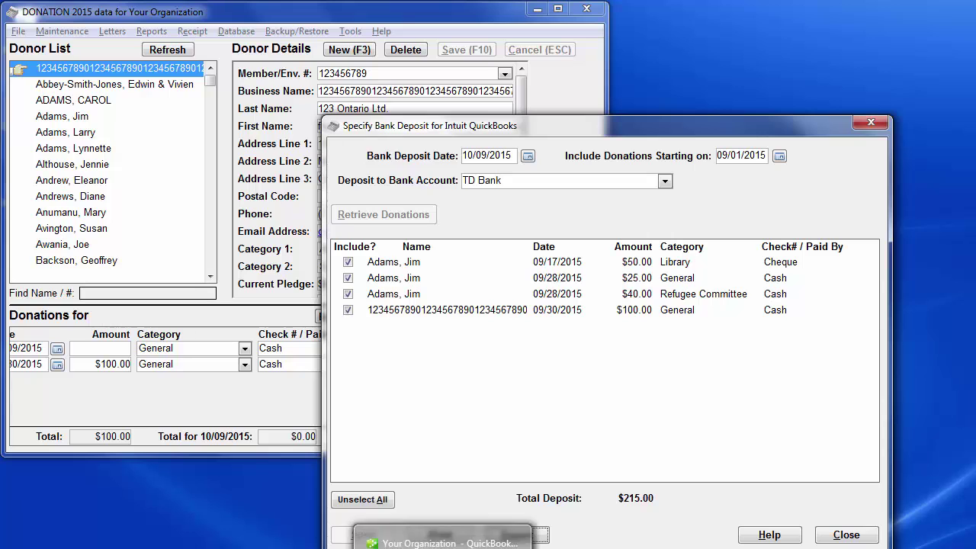
# Import BankDeposit-2015-10-09.DB.IIF from the Export folder into QuickBooks as an IIF file
pyautogui.click(324, 542)
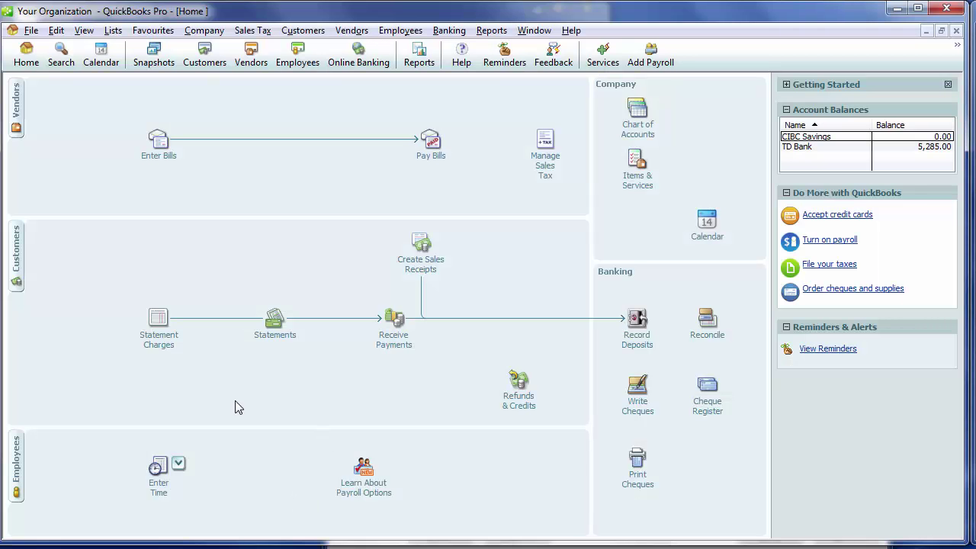
pyautogui.click(30, 32)
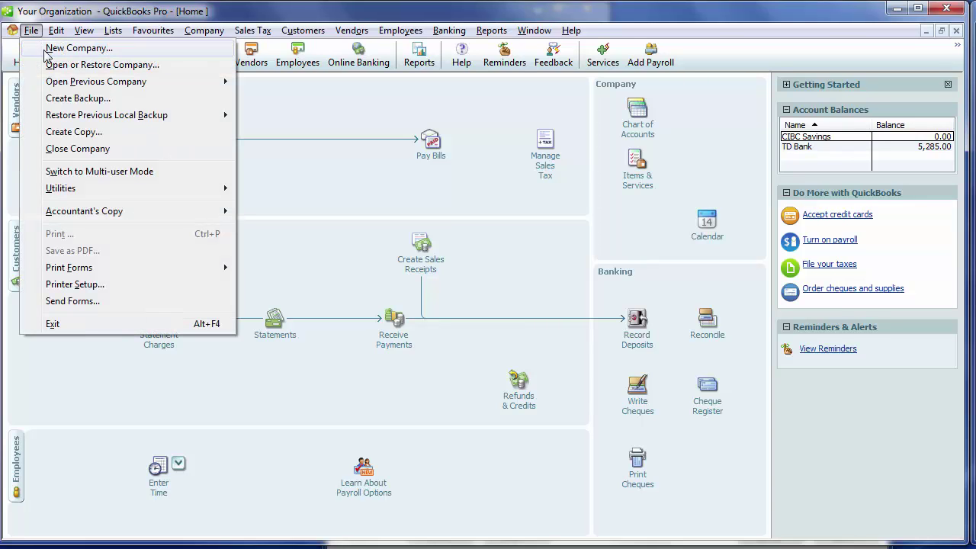
pyautogui.moveTo(157, 191)
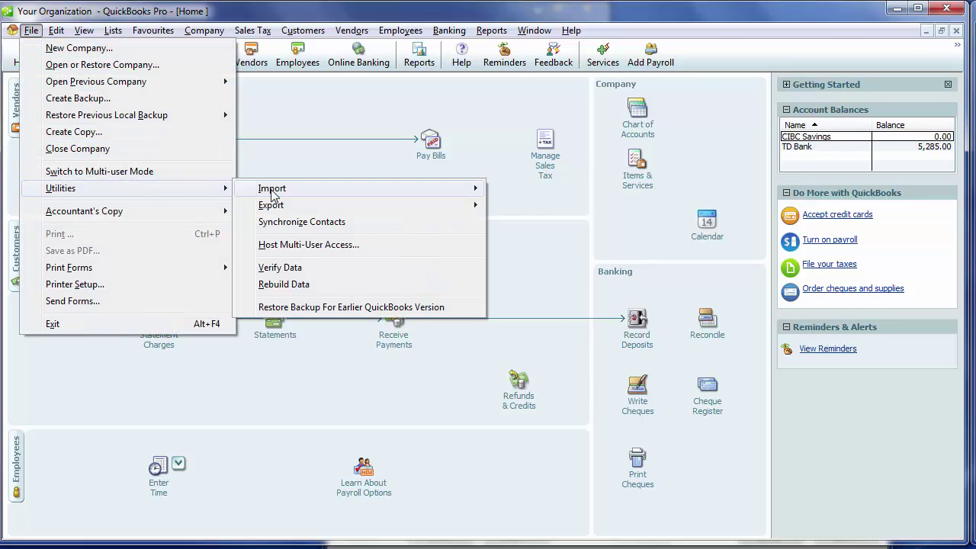
pyautogui.moveTo(324, 190)
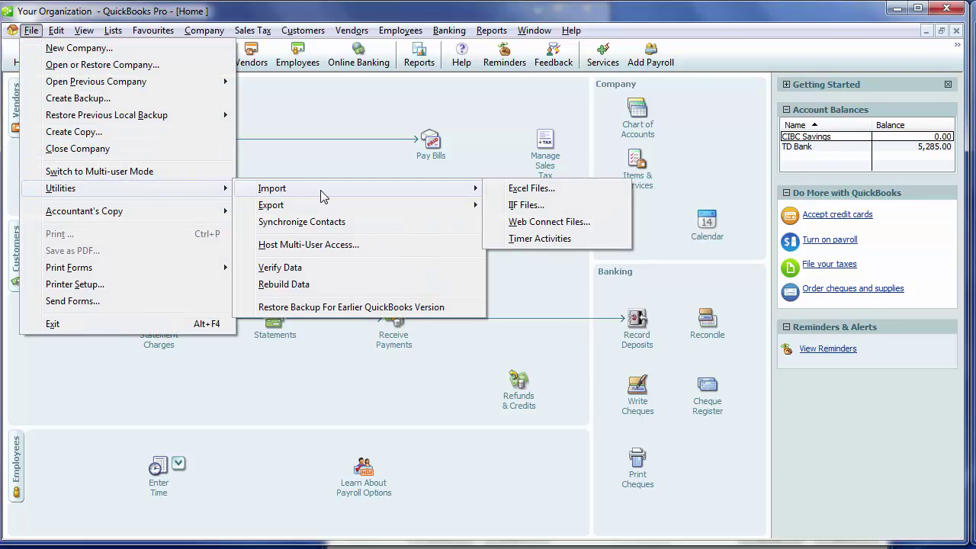
pyautogui.click(525, 205)
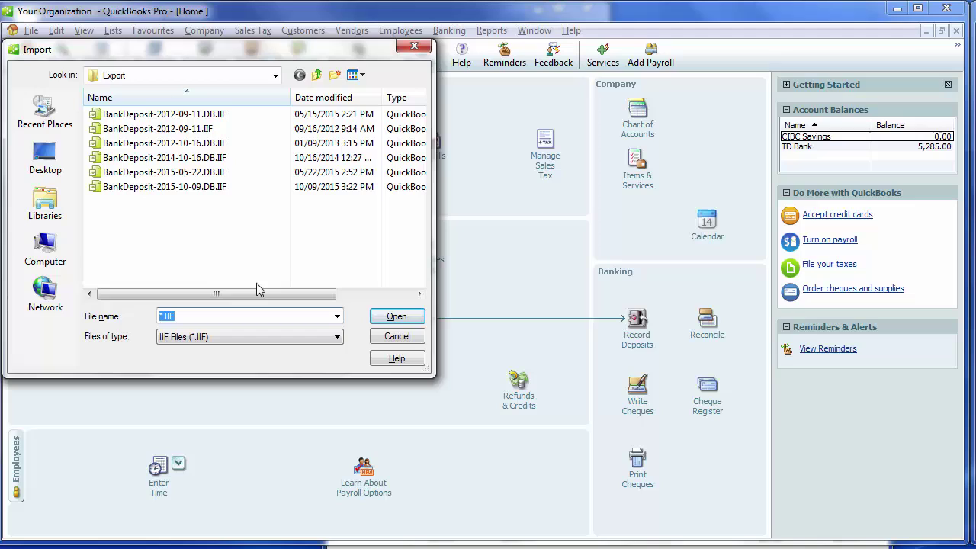
pyautogui.click(275, 76)
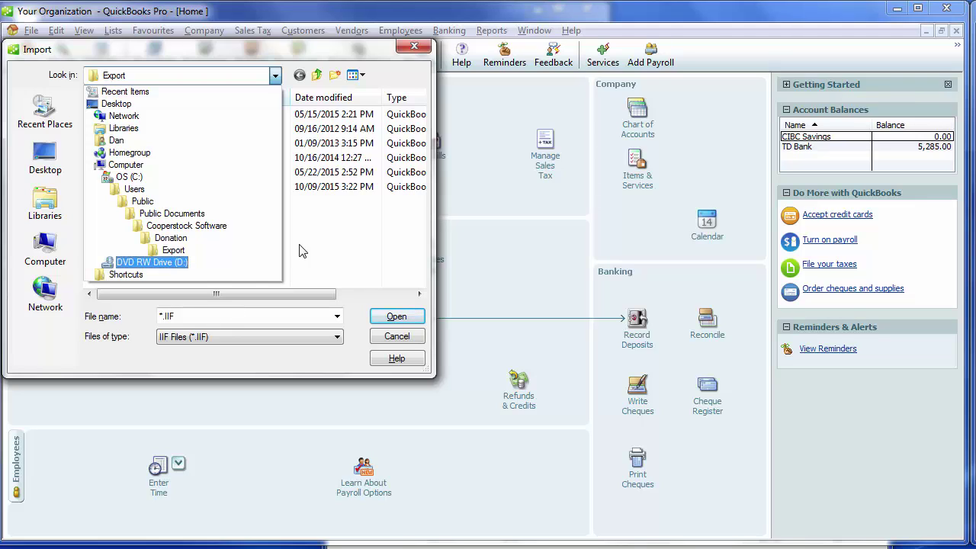
pyautogui.click(278, 76)
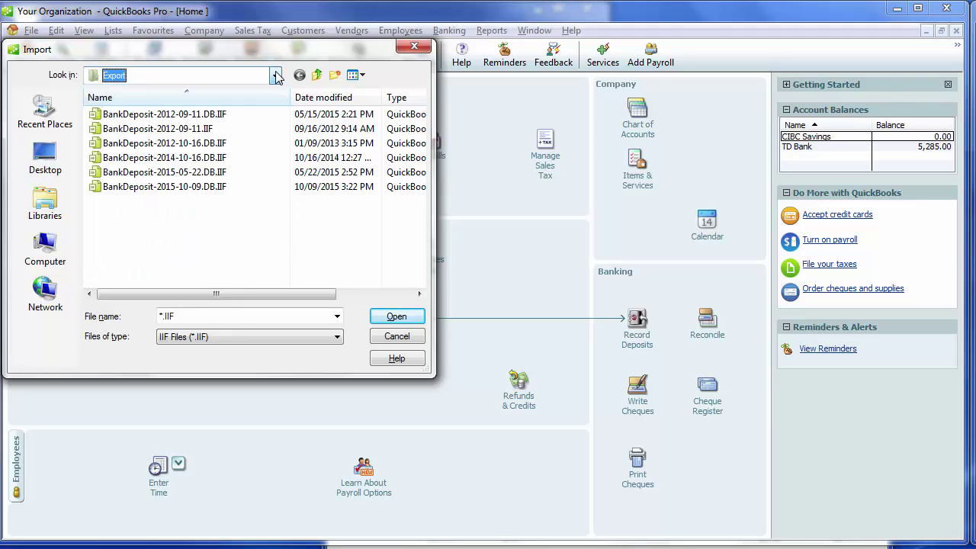
pyautogui.click(163, 188)
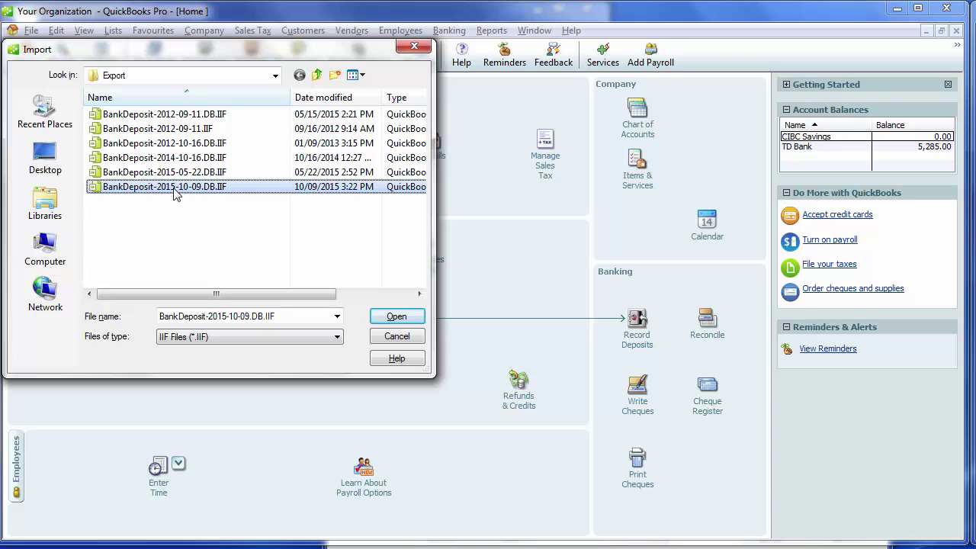
pyautogui.click(397, 317)
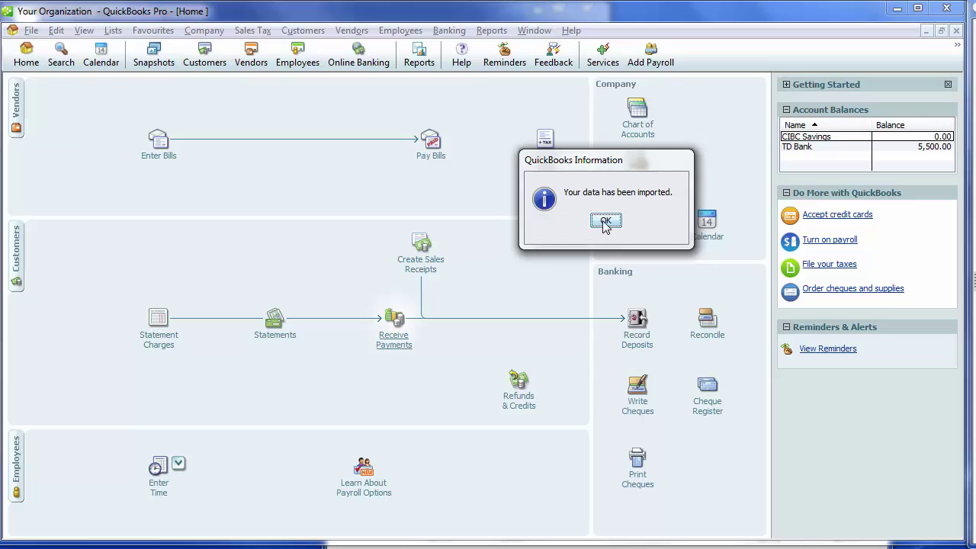
# Dismiss the import confirmation and open the TD Bank cheque register
pyautogui.click(604, 221)
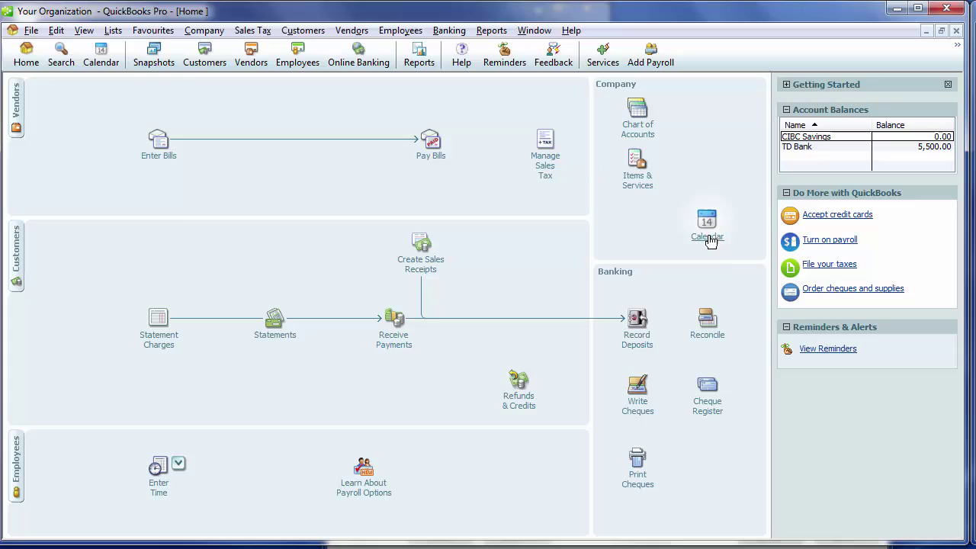
pyautogui.click(708, 393)
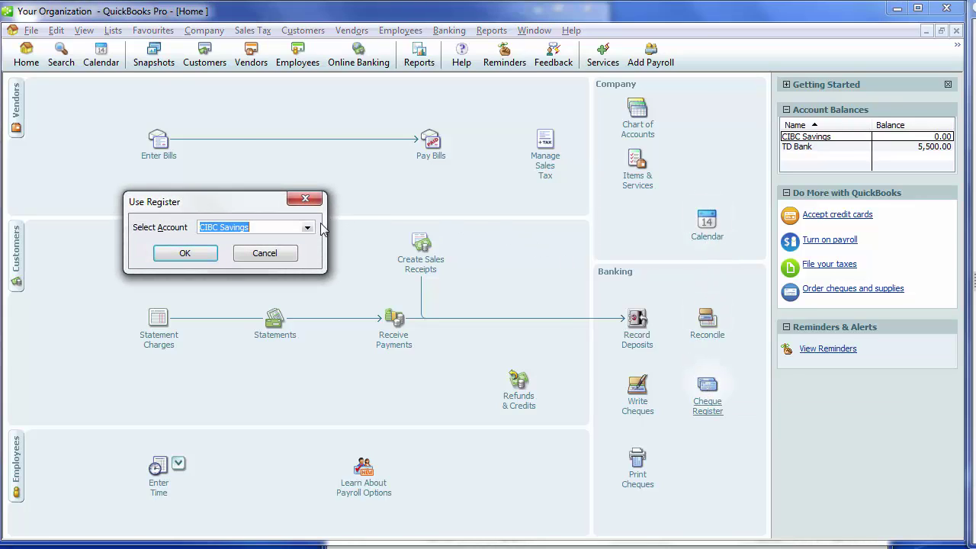
pyautogui.click(308, 229)
pyautogui.click(269, 250)
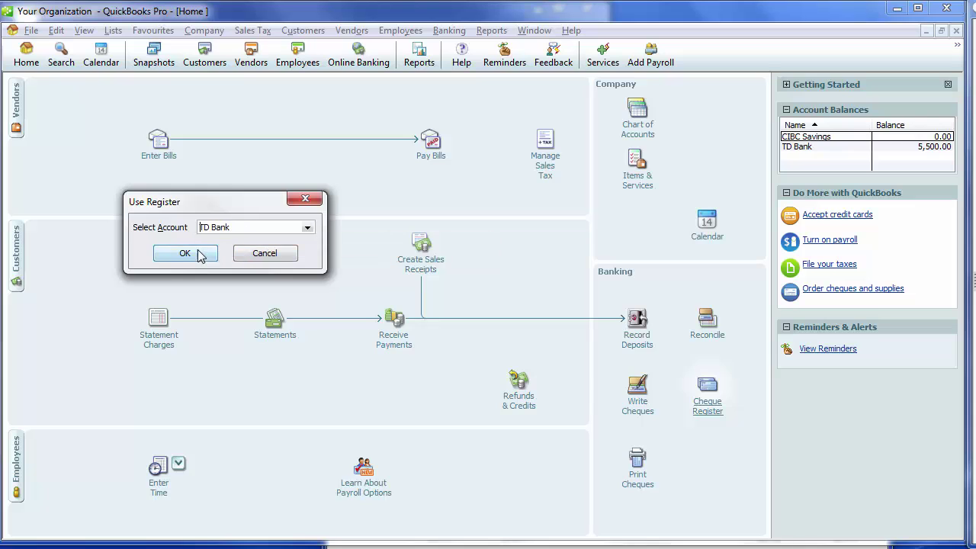
pyautogui.click(187, 254)
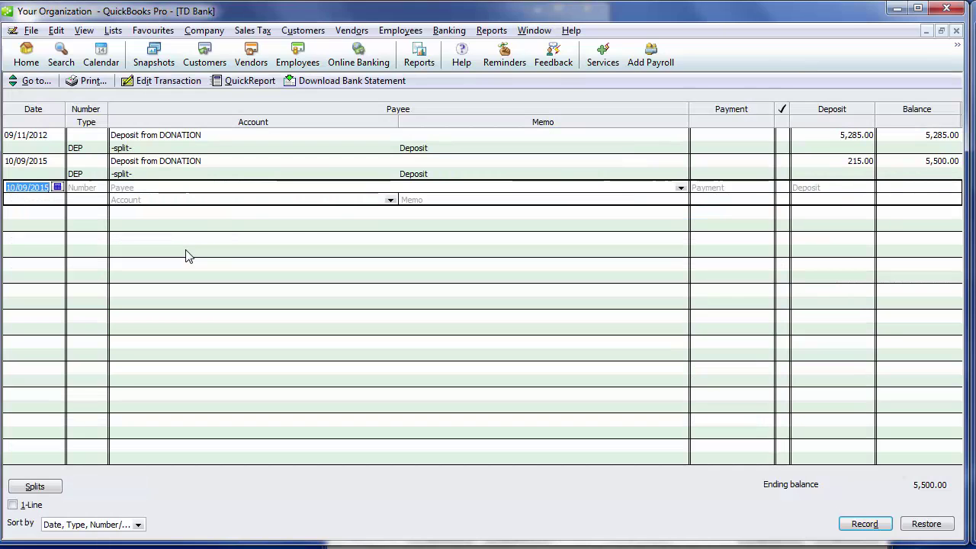
# Inspect the 10/09/2015 215.00 deposit's donation split, then save and close it
pyautogui.click(233, 164)
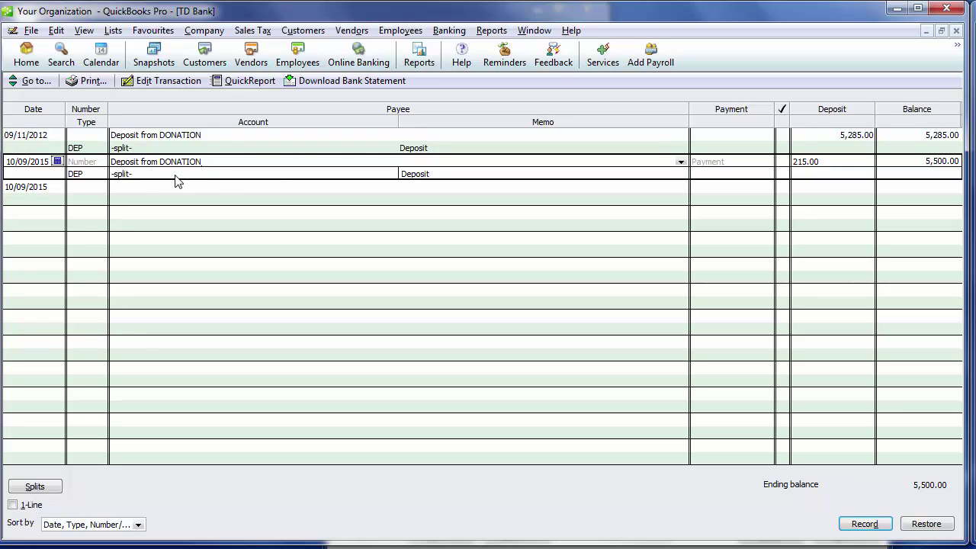
pyautogui.doubleClick(137, 177)
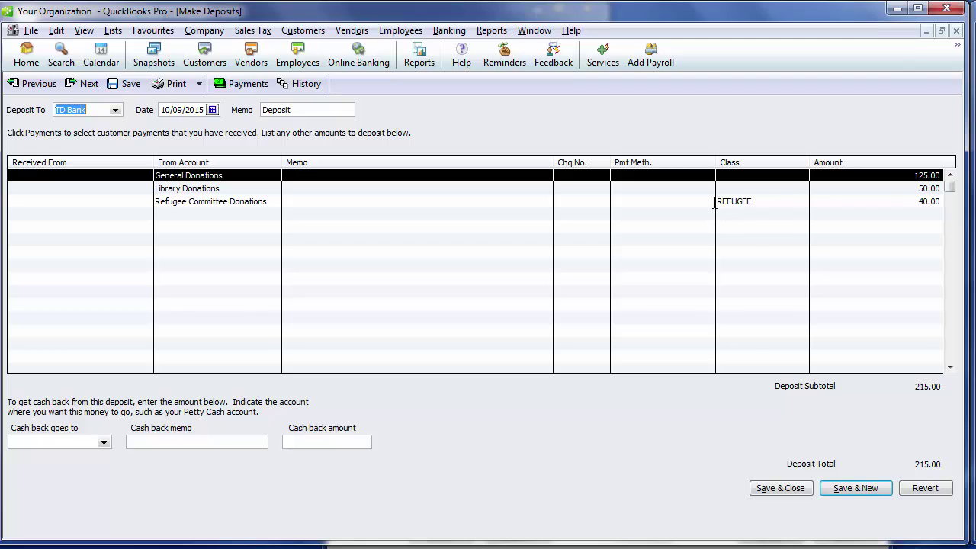
pyautogui.click(780, 488)
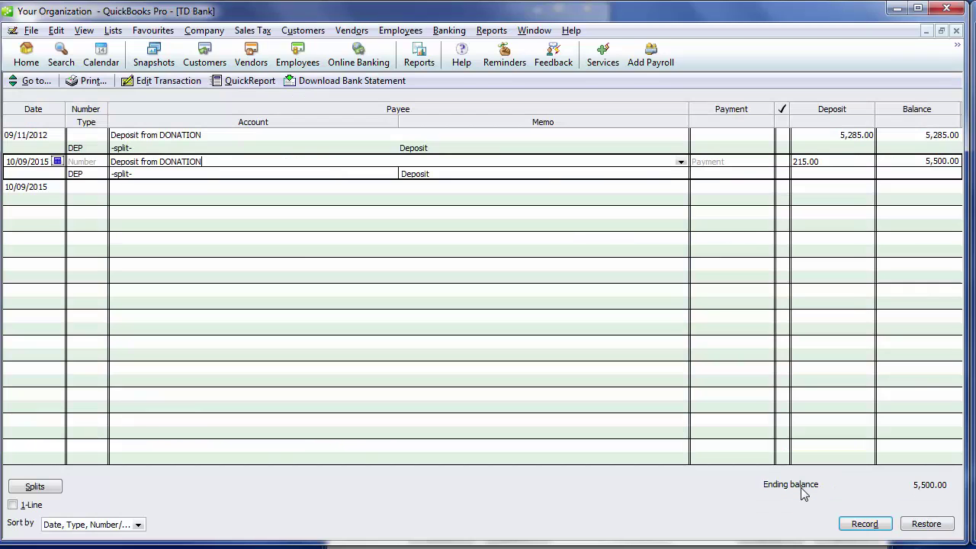
# Switch DONATION's bank deposits to Software4Nonprofits ACCOUNTS, save, and review the category mapping
pyautogui.click(896, 8)
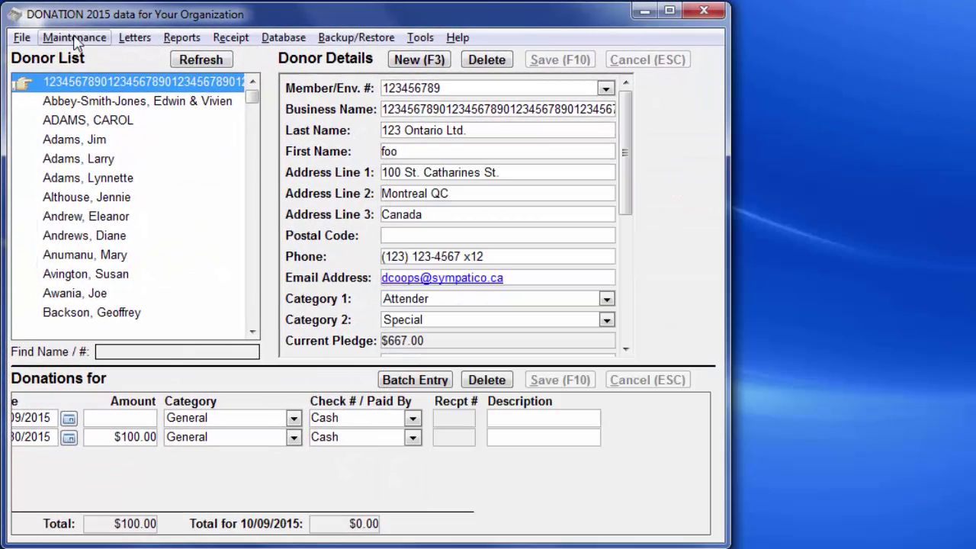
pyautogui.click(66, 34)
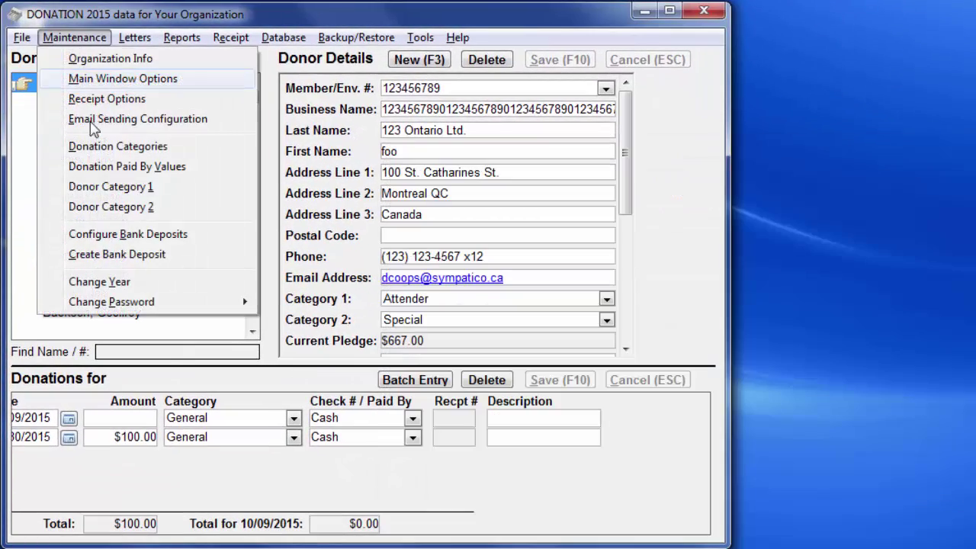
pyautogui.click(139, 236)
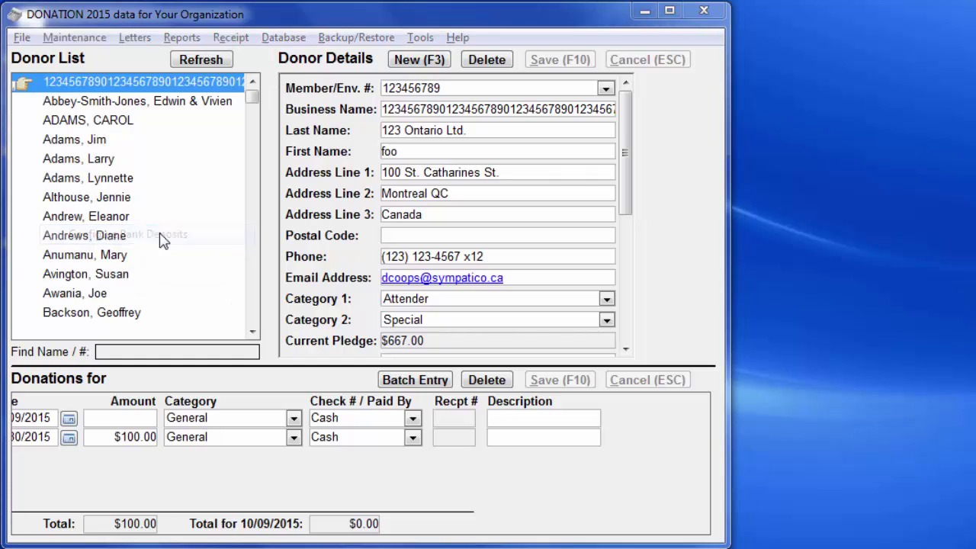
pyautogui.click(583, 297)
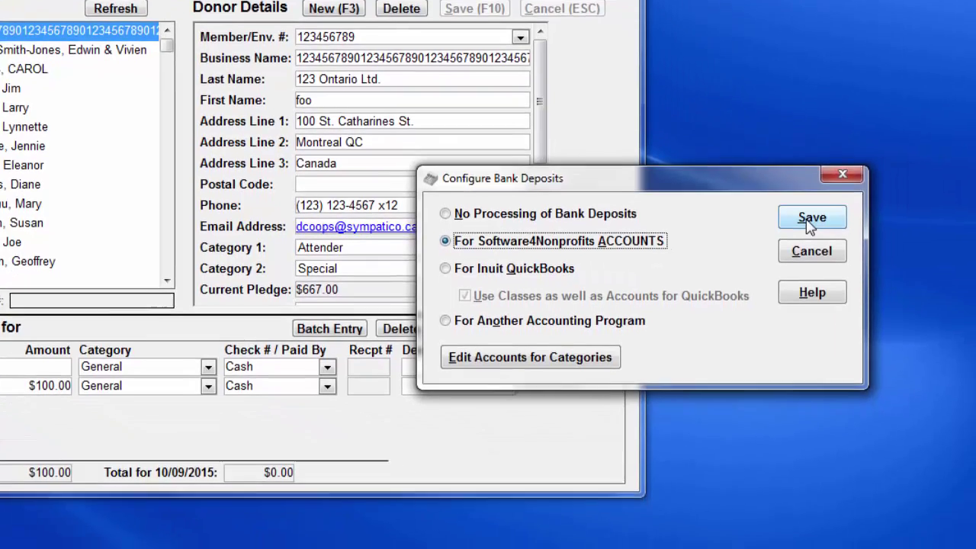
pyautogui.click(897, 273)
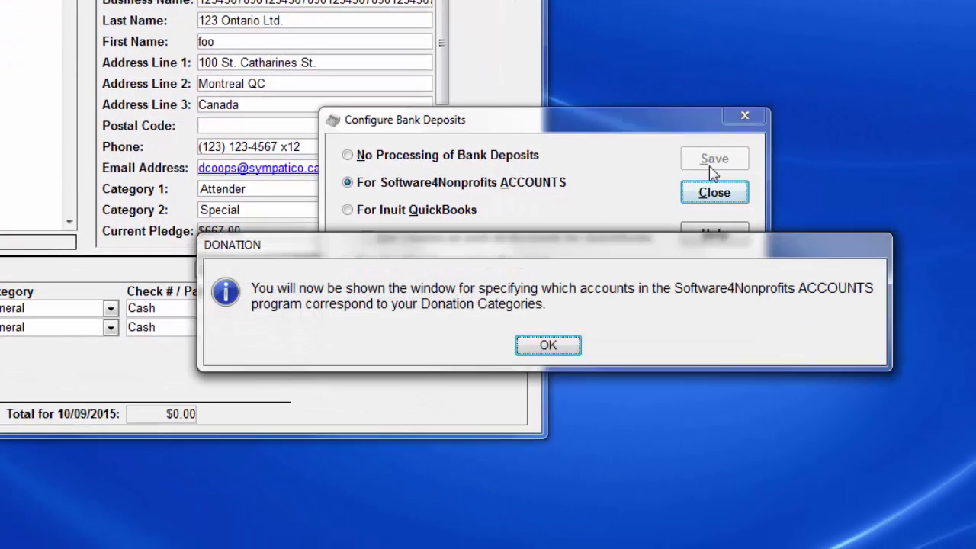
pyautogui.click(552, 346)
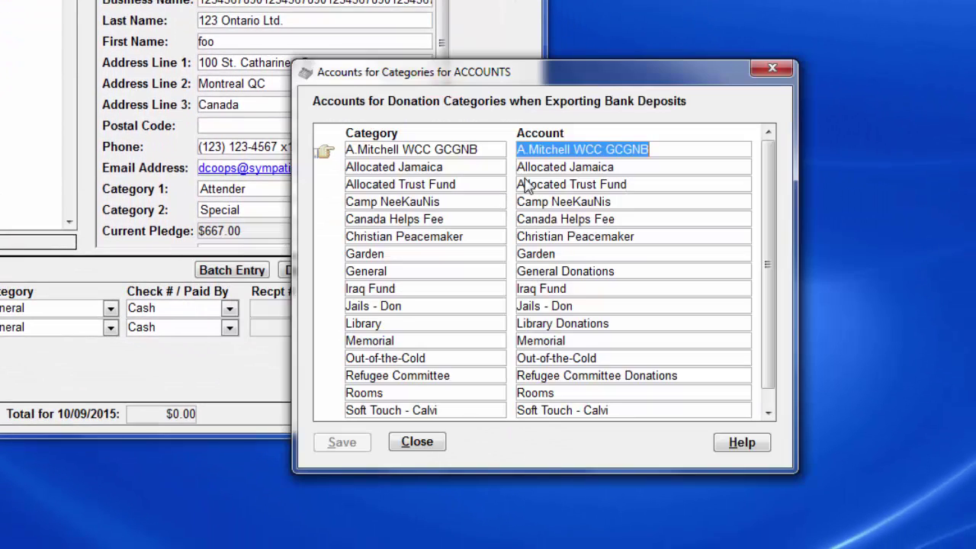
pyautogui.click(429, 442)
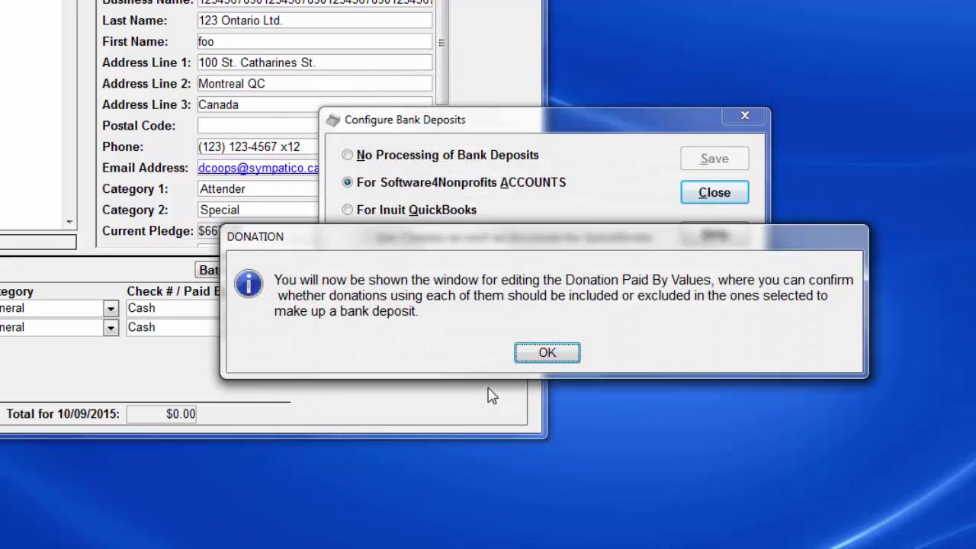
pyautogui.click(548, 352)
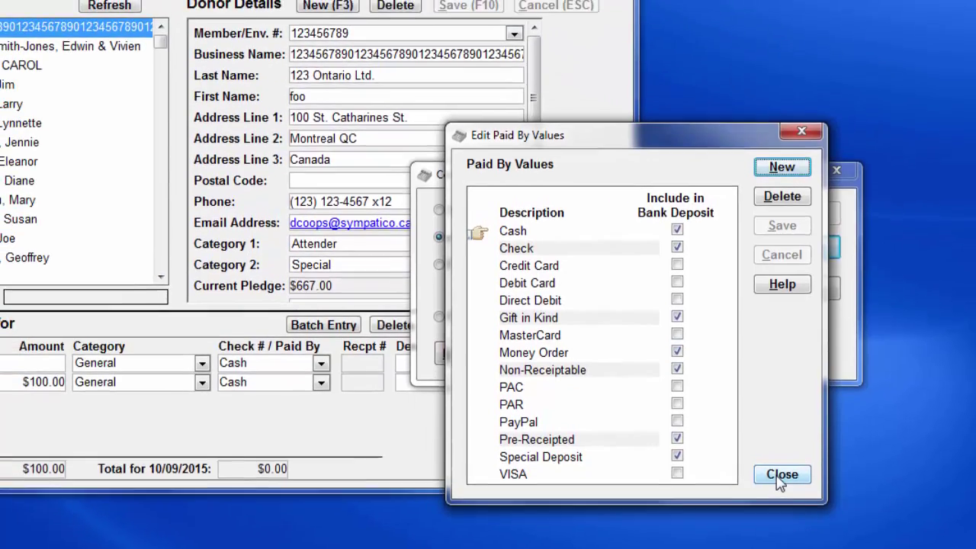
# Start a bank deposit and retrieve donations from 9/1/15 onward
pyautogui.click(689, 426)
pyautogui.click(95, 40)
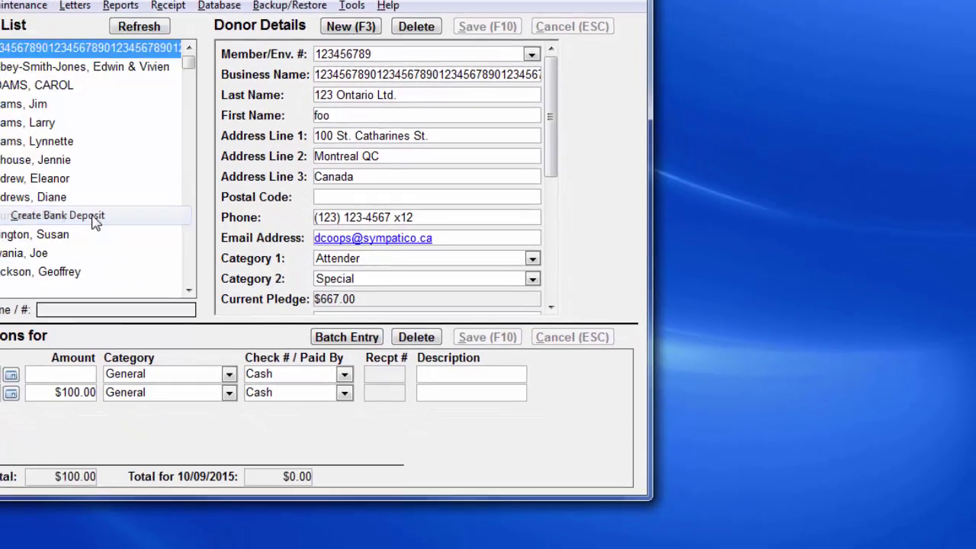
pyautogui.click(155, 256)
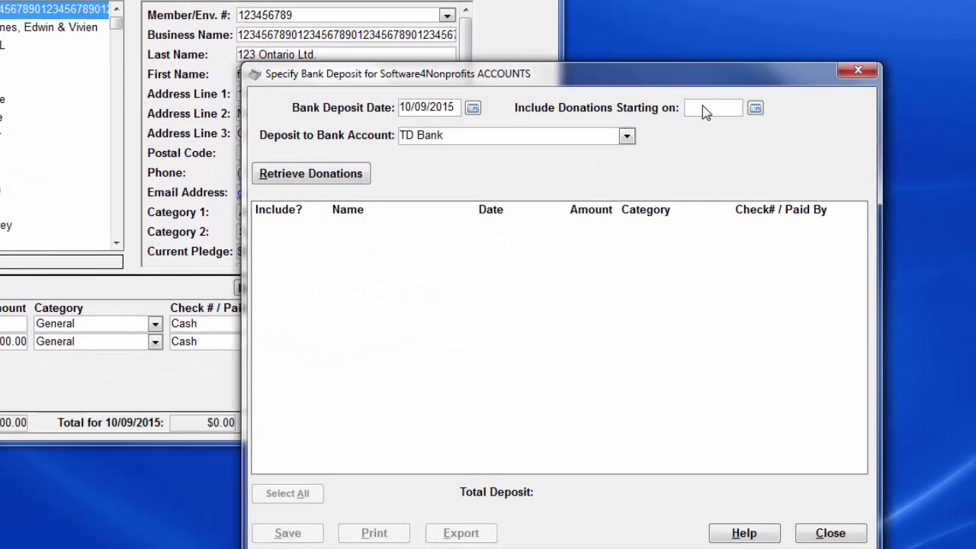
pyautogui.write('9/1/15')
pyautogui.click(352, 174)
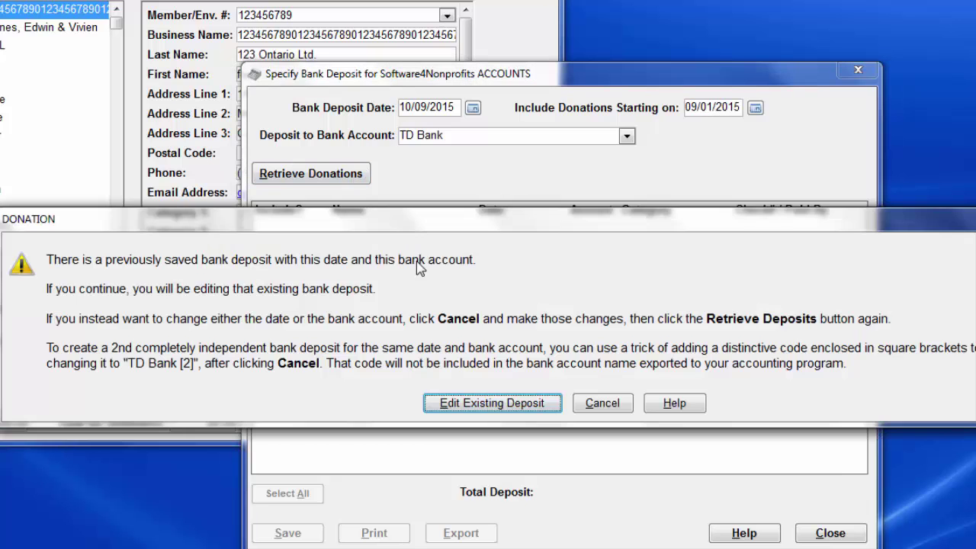
# Edit the existing 10/09/2015 deposit and preview its report with the ACCOUNTS transaction splits
pyautogui.click(474, 410)
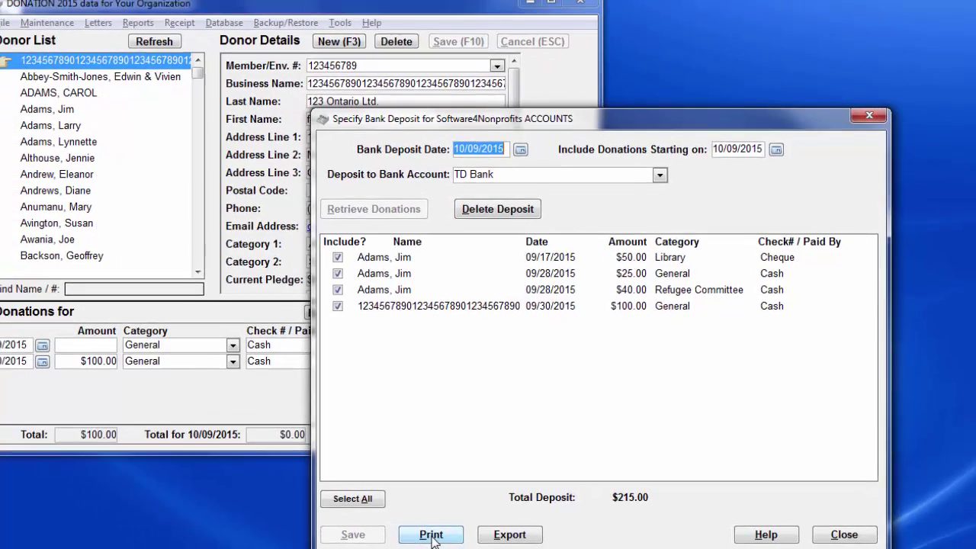
pyautogui.click(431, 534)
pyautogui.scroll(-5, 342, 333)
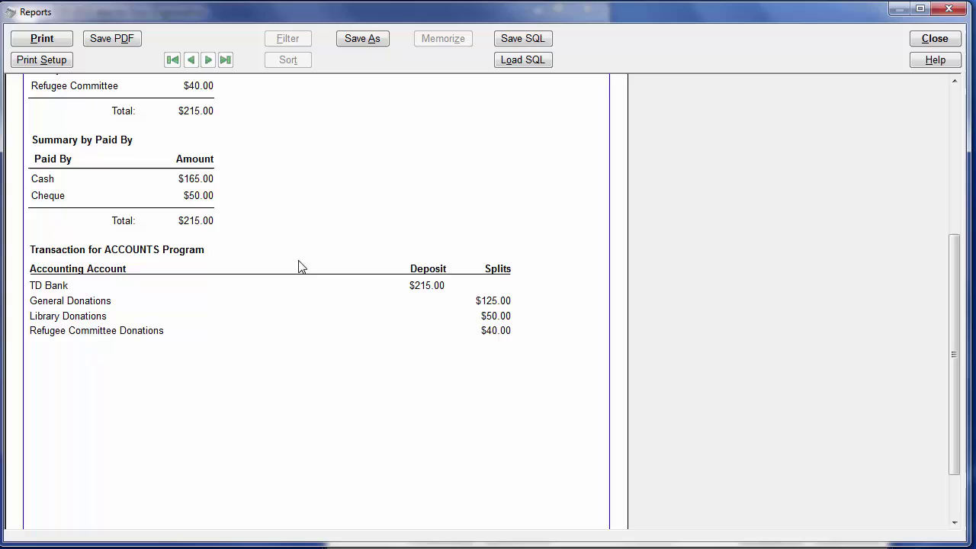
# Export the $215.00 September deposit and have ACCOUNTS auto-import it into TD Bank
pyautogui.click(923, 37)
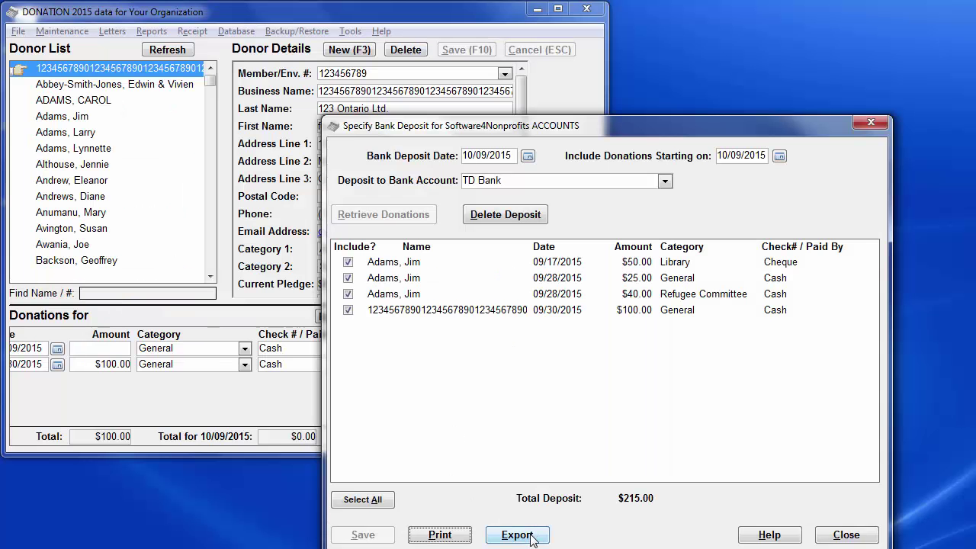
pyautogui.click(518, 534)
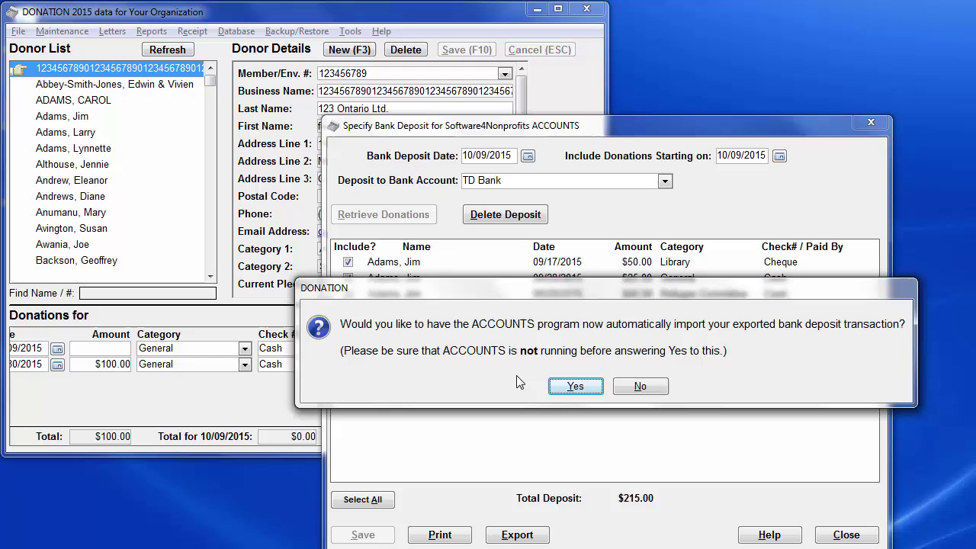
pyautogui.click(573, 386)
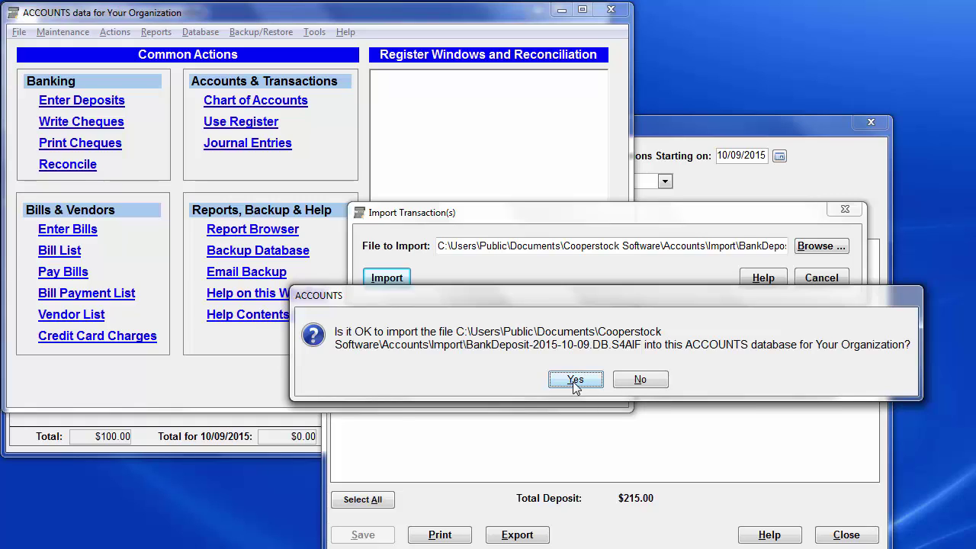
pyautogui.click(575, 381)
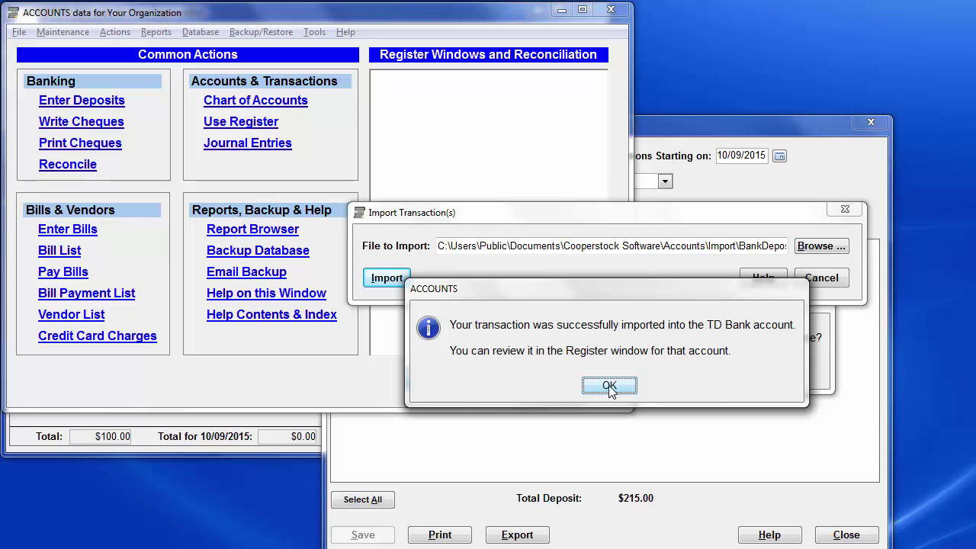
# Check the splits of the 10/09/2015 Deposit from DONATION (215.00) in the TD Bank register
pyautogui.click(609, 386)
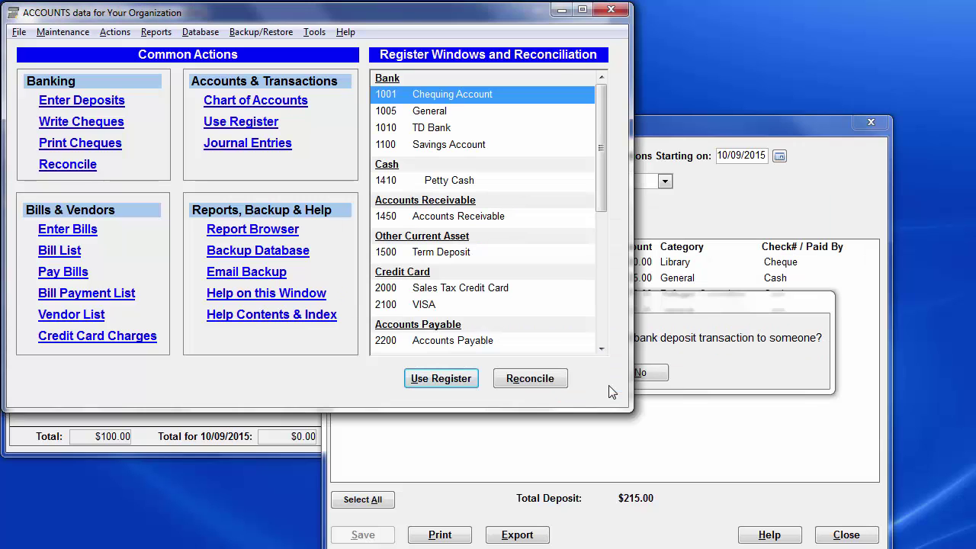
pyautogui.doubleClick(447, 130)
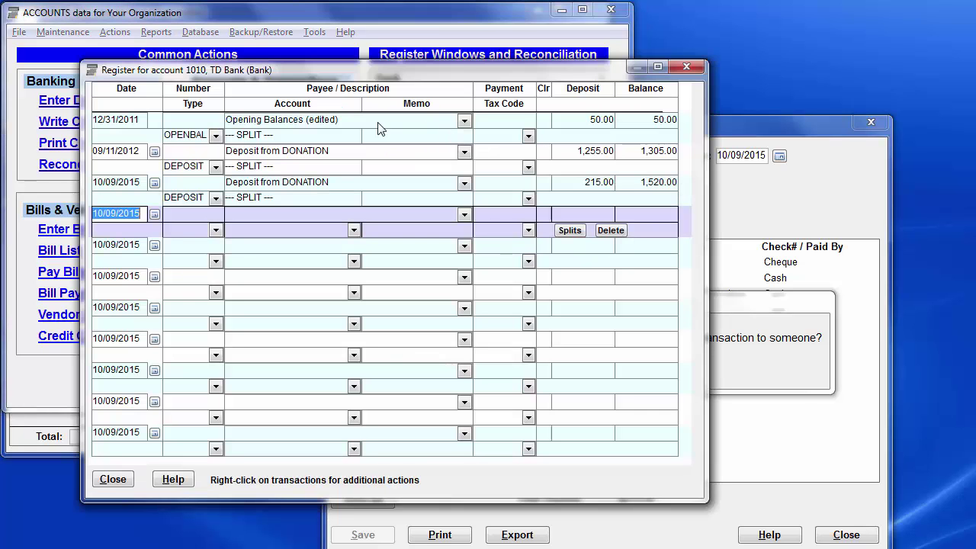
pyautogui.click(290, 183)
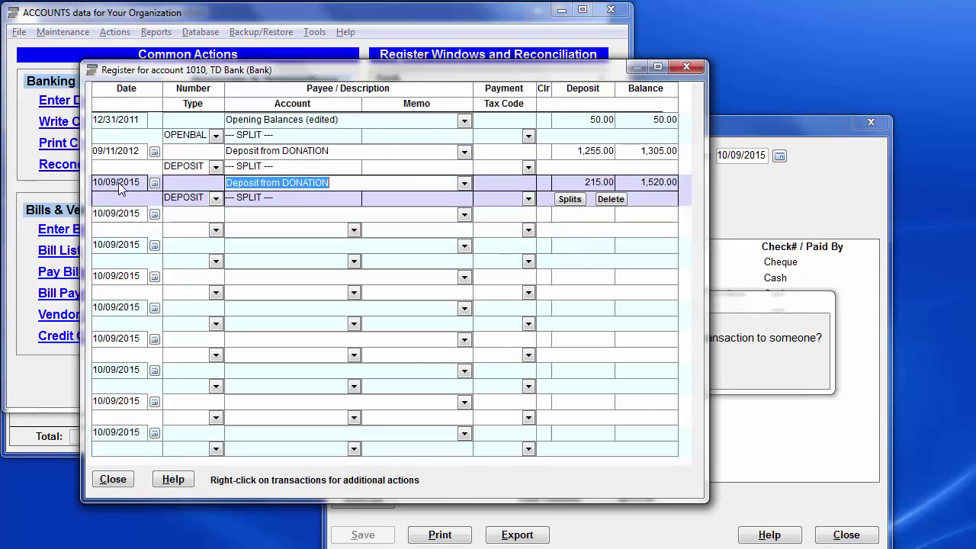
pyautogui.click(570, 200)
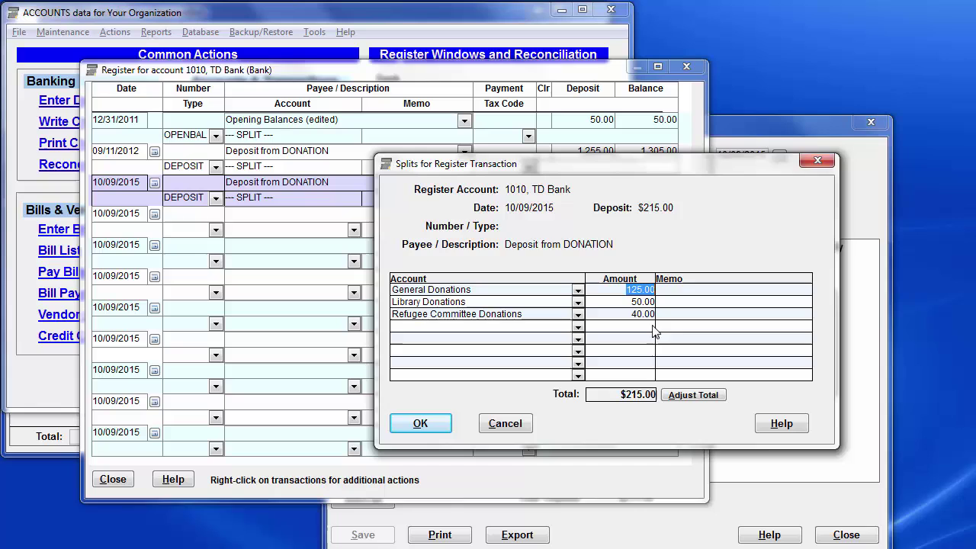
pyautogui.click(505, 423)
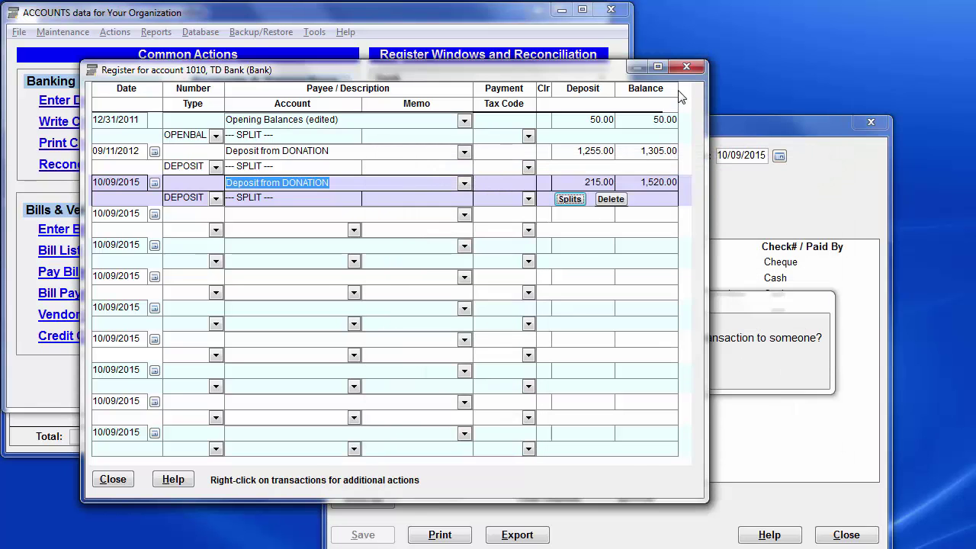
# Exit ACCOUNTS, skip emailing the deposit, and close the Specify Bank Deposit window
pyautogui.click(683, 69)
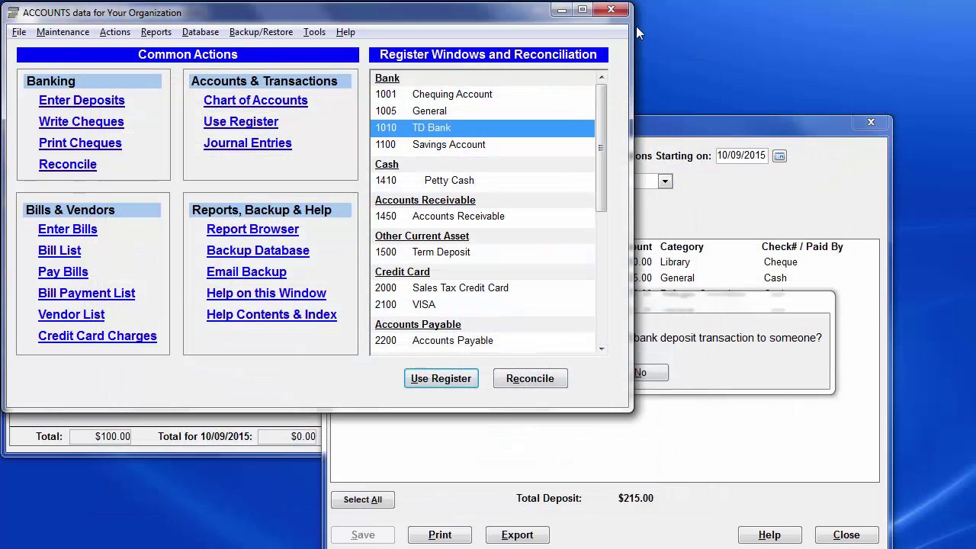
pyautogui.click(612, 10)
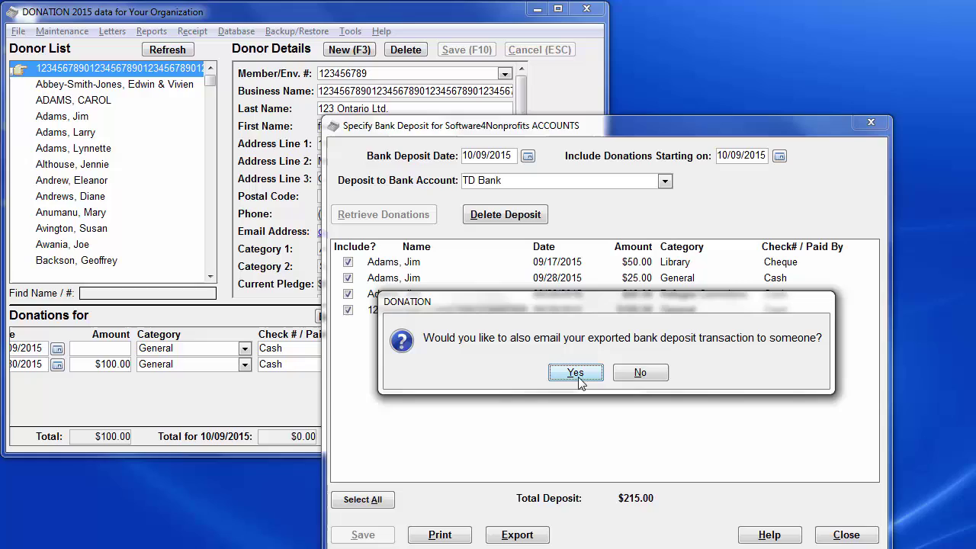
pyautogui.click(640, 375)
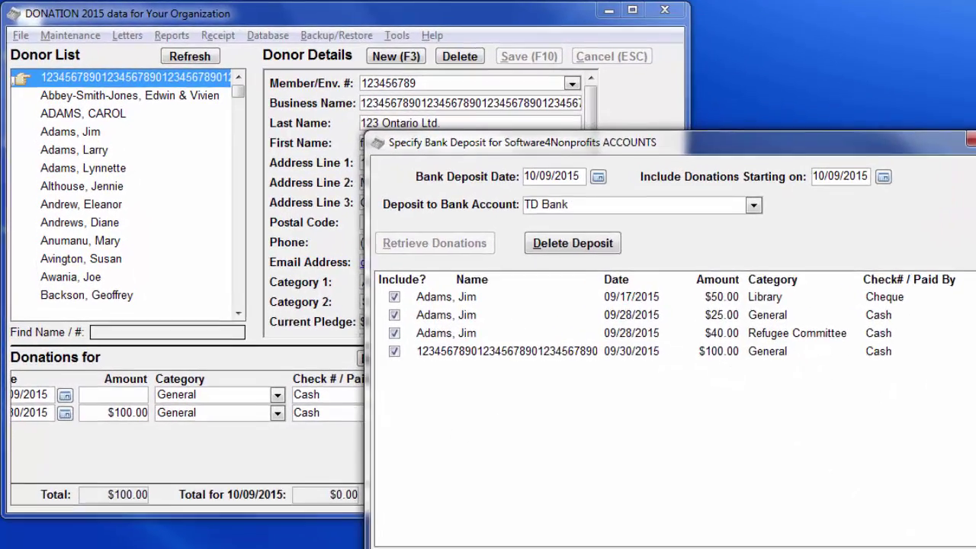
pyautogui.click(846, 534)
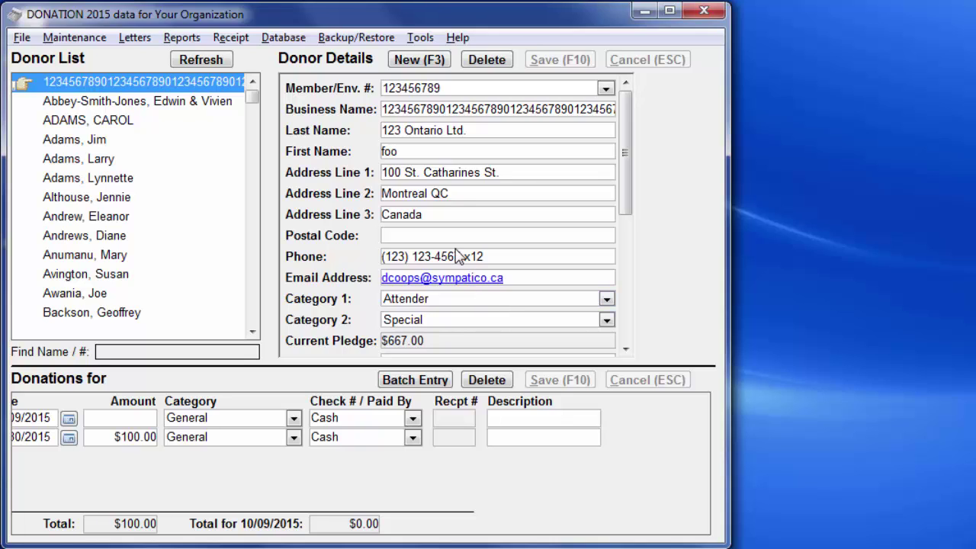
pyautogui.click(187, 38)
pyautogui.moveTo(251, 153)
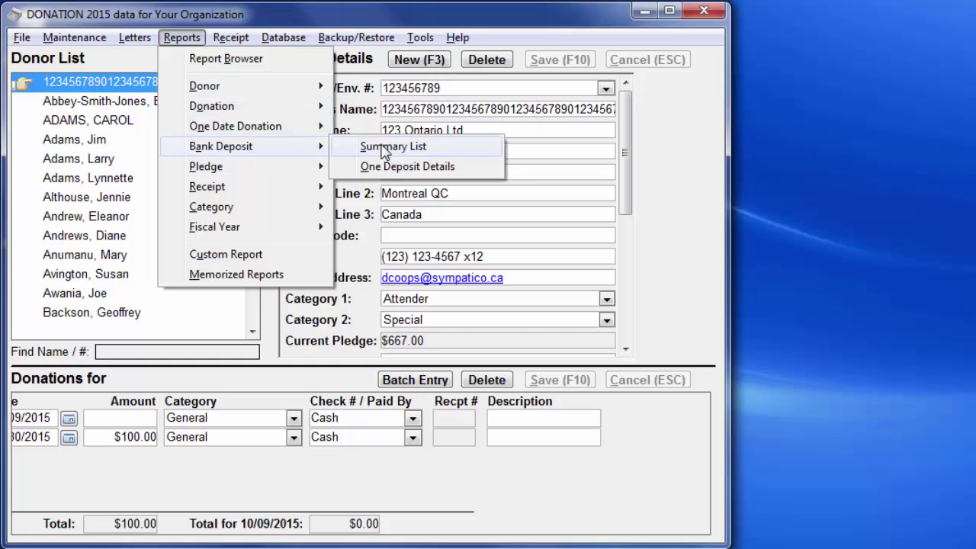
pyautogui.click(393, 145)
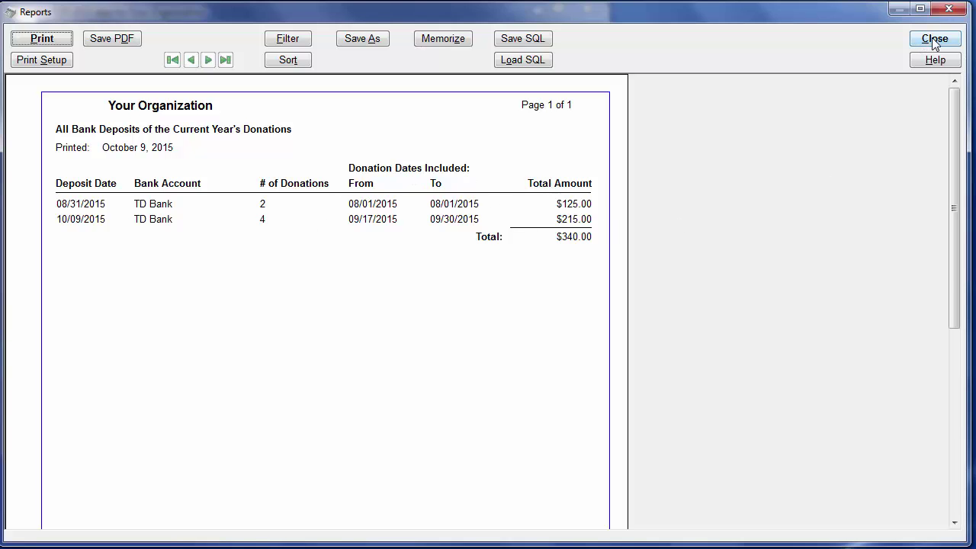
pyautogui.click(170, 38)
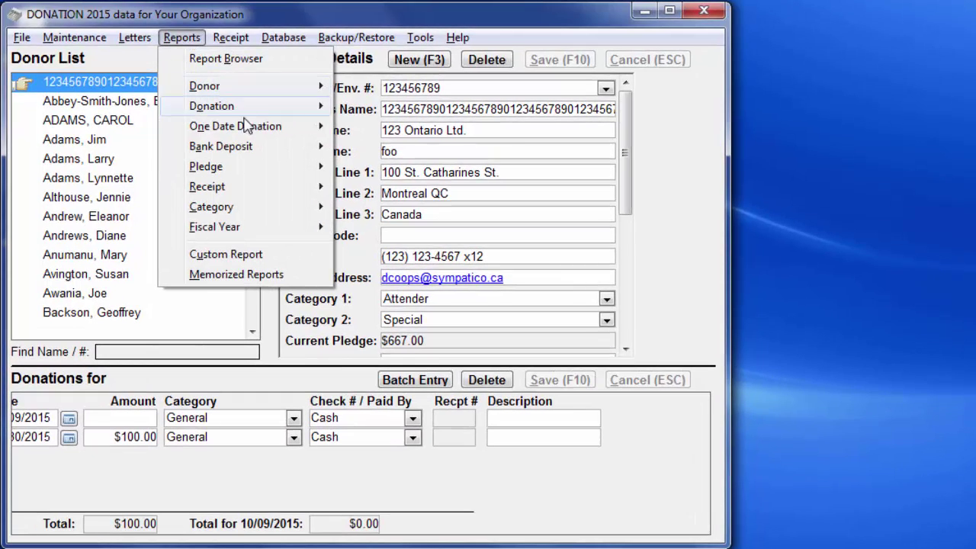
pyautogui.moveTo(317, 146)
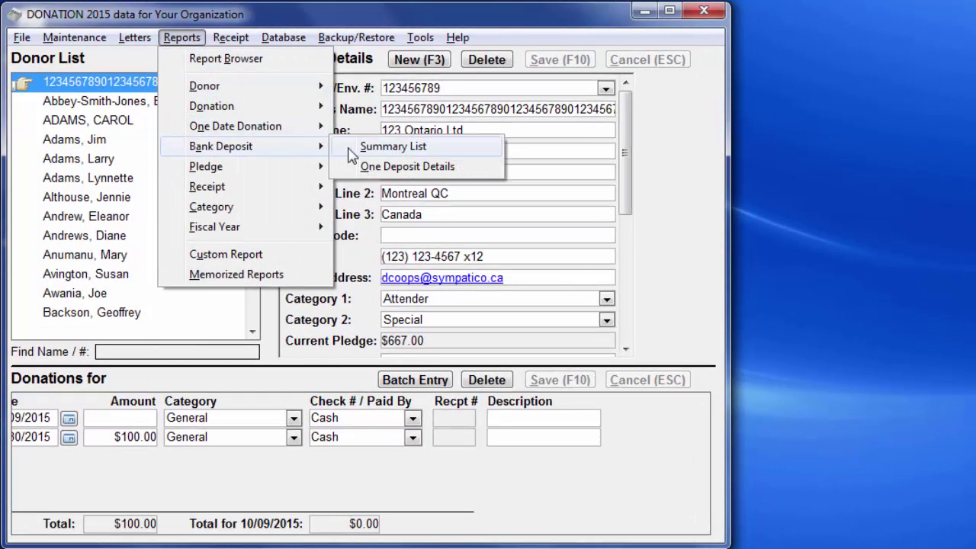
pyautogui.click(394, 174)
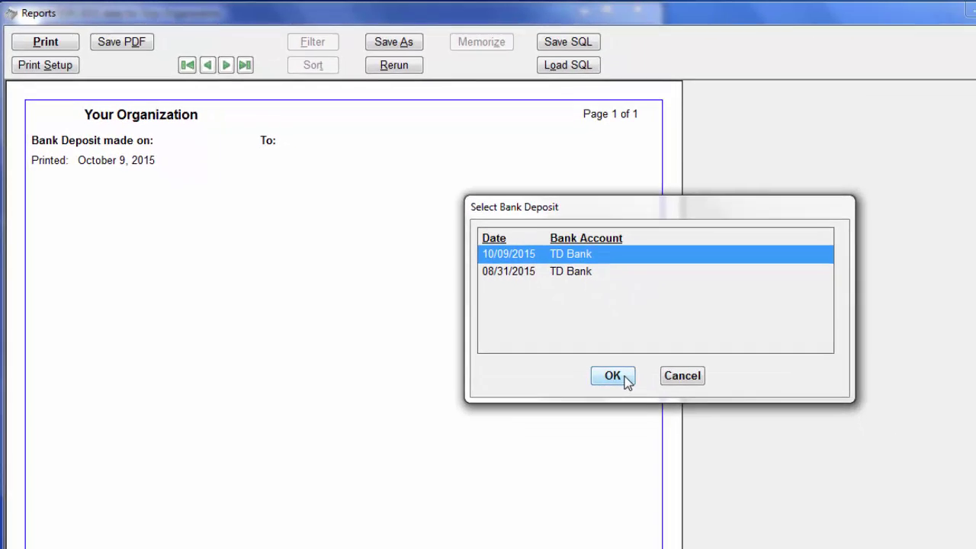
pyautogui.click(624, 378)
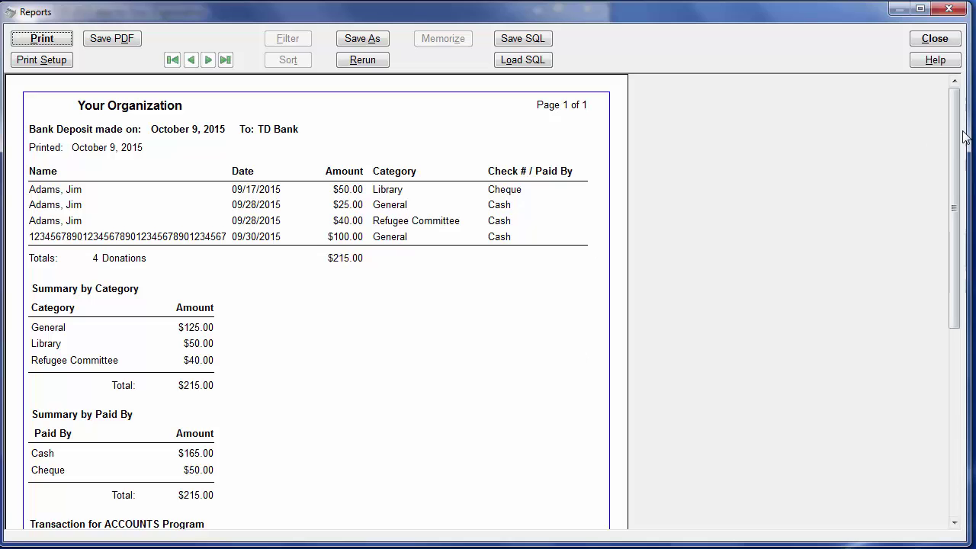
pyautogui.moveTo(958, 156); pyautogui.dragTo(968, 263)
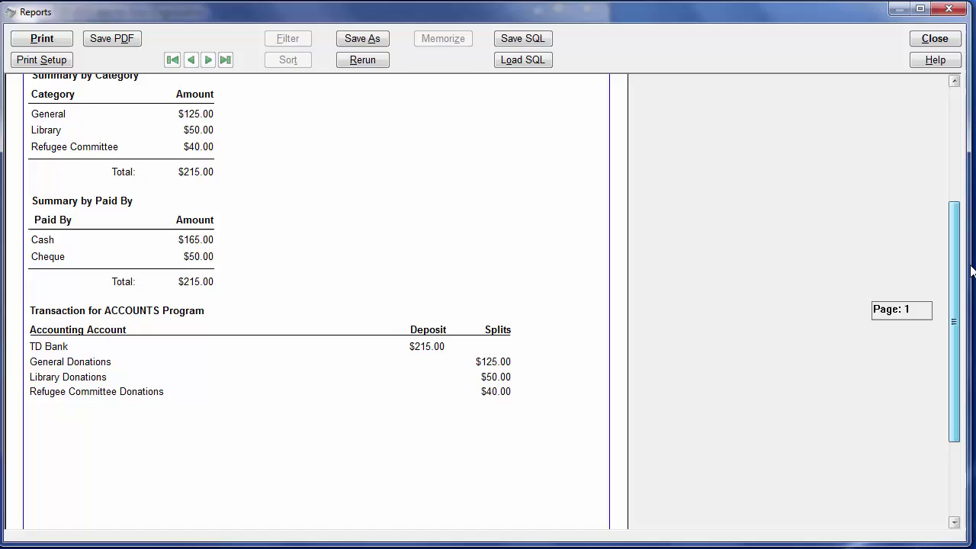